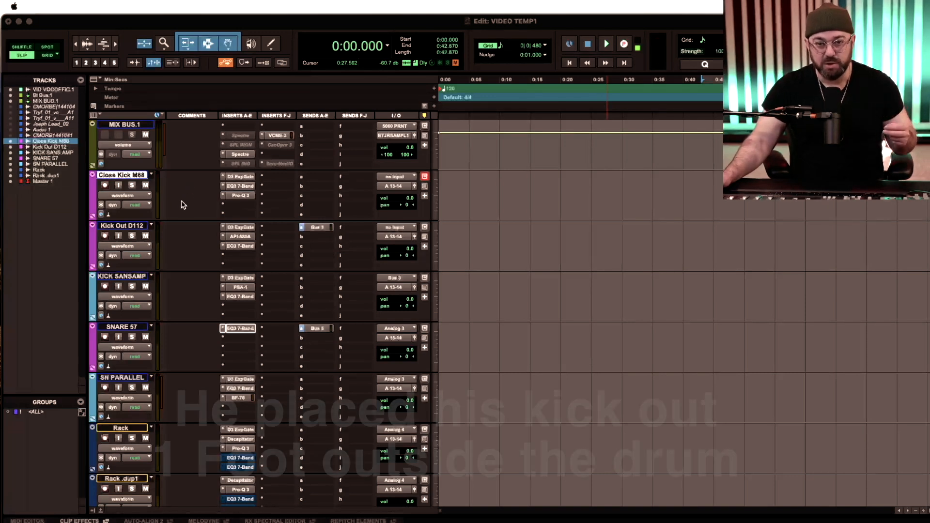
- Set the Close Kick M88 gate's release to 76.2 ms, hold to 424.3 ms and range to -74.4 dB
left_click(239, 177)
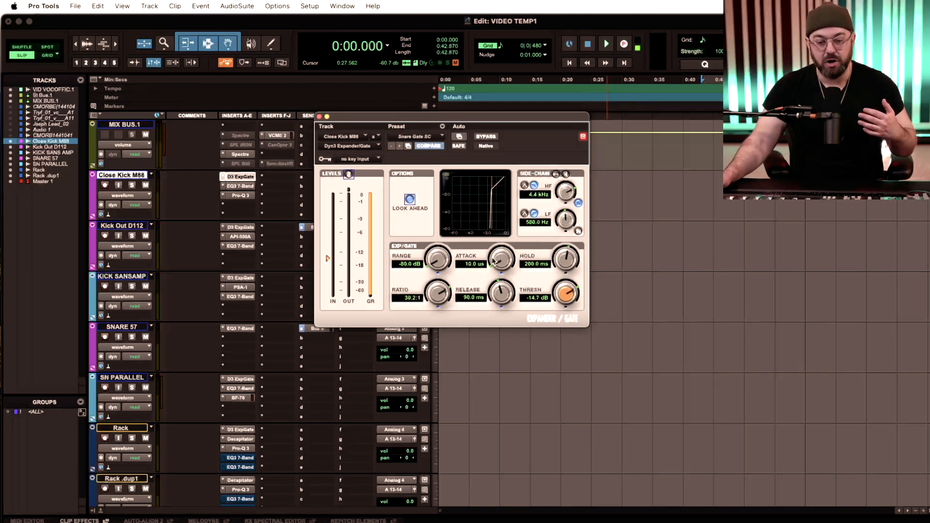
left_click_drag(484, 296, 501, 305)
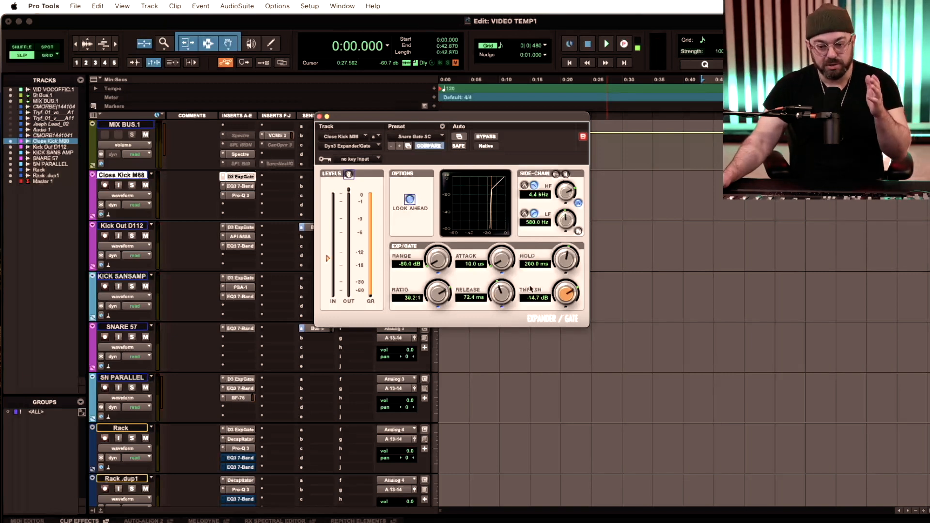
left_click_drag(558, 262, 564, 249)
left_click_drag(501, 292, 500, 291)
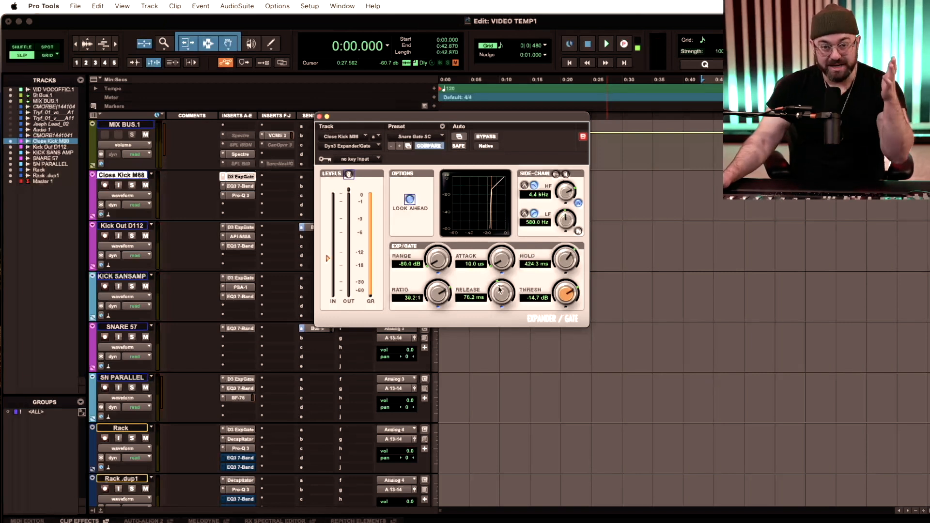
mouse_move(432, 265)
left_mouse_down()
mouse_move(434, 247)
mouse_move(437, 269)
left_mouse_up()
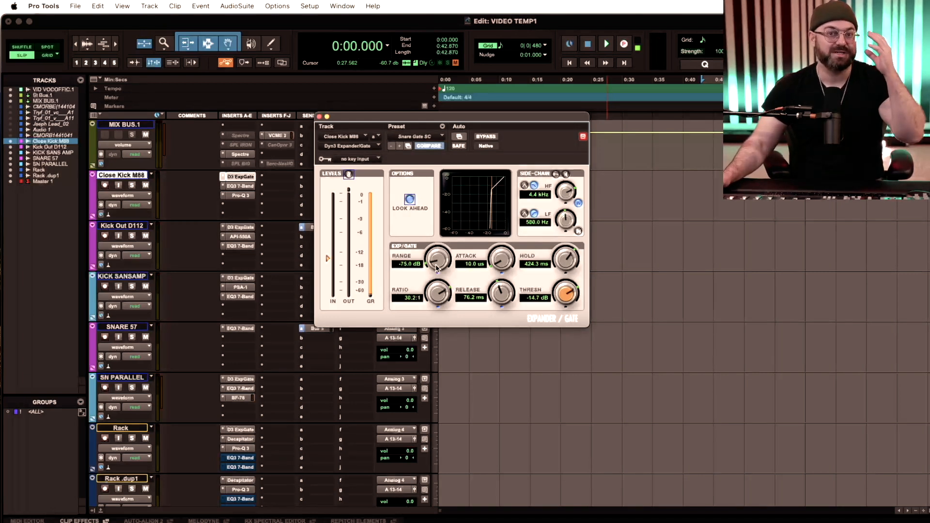
left_click_drag(436, 268, 435, 264)
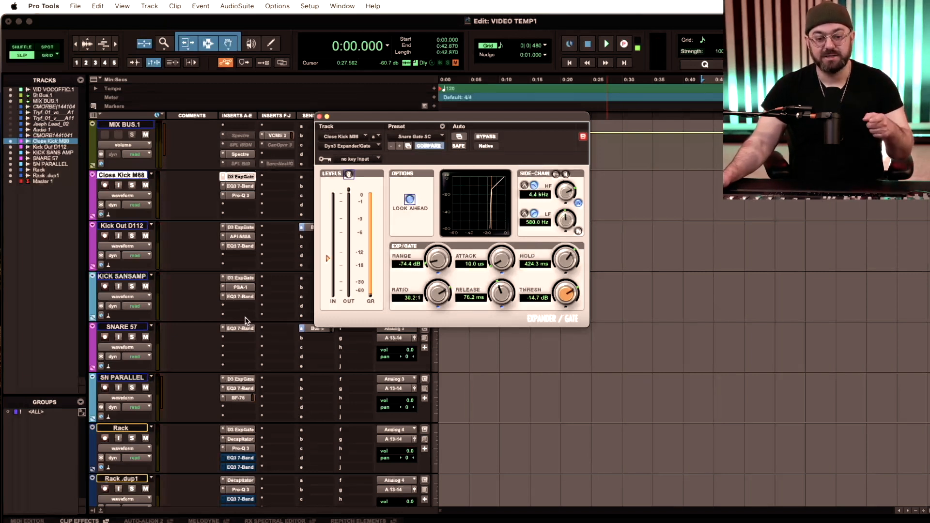
- Compare the Expander/Gate settings on the SN PARALLEL, Close Kick M88 and Kick Out D112 tracks
left_click(236, 378)
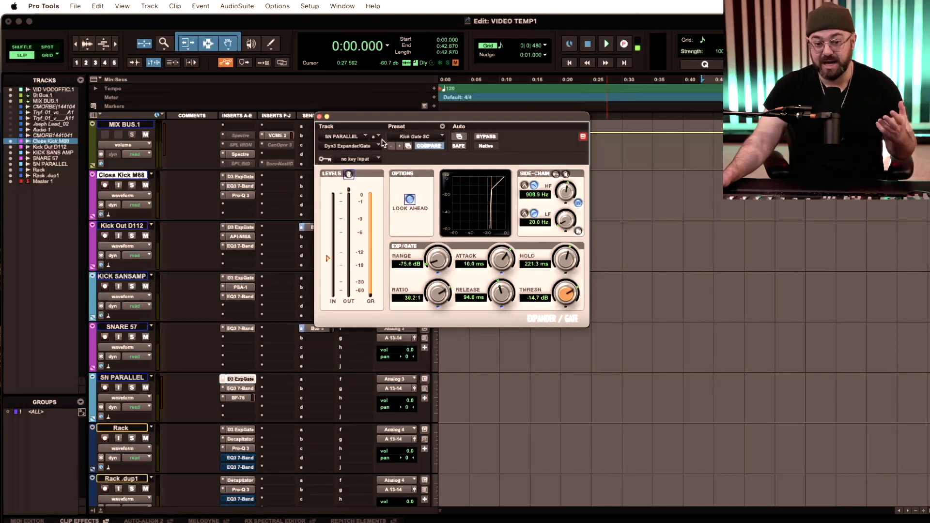
left_click(320, 117)
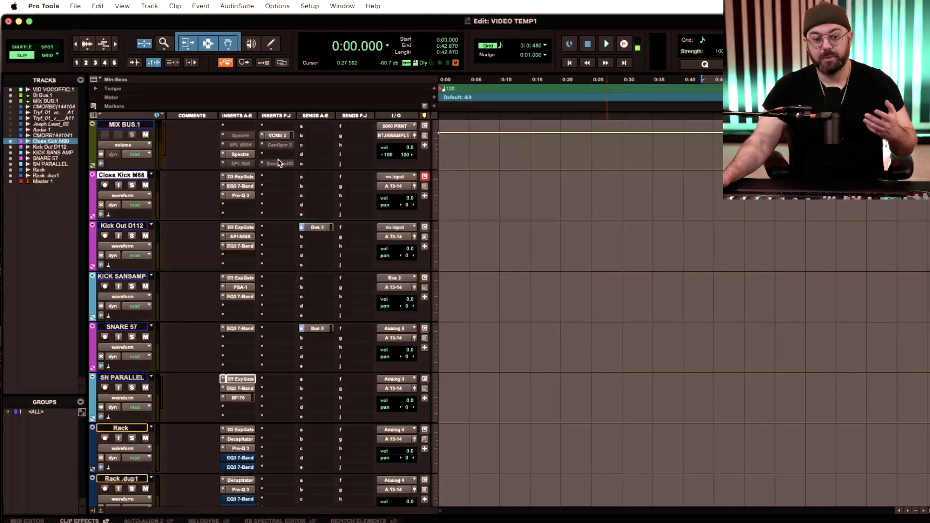
left_click(246, 178)
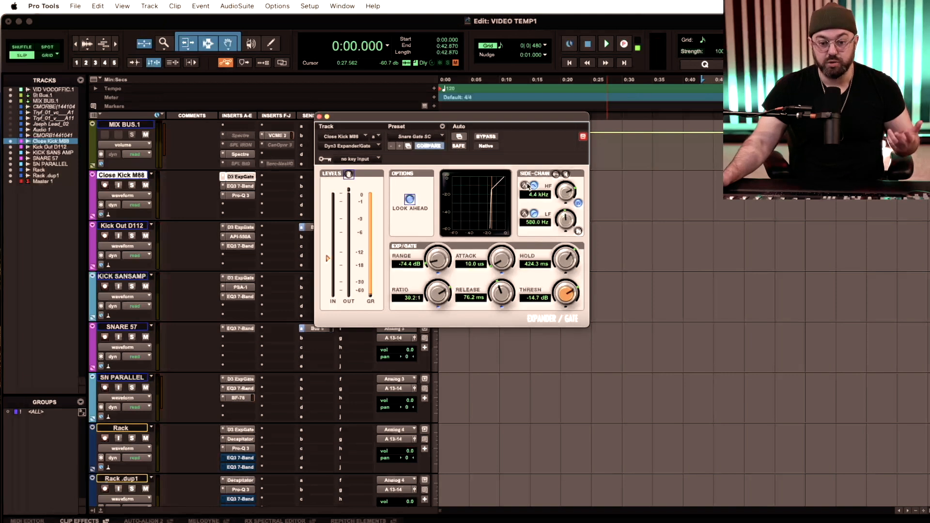
left_click(319, 116)
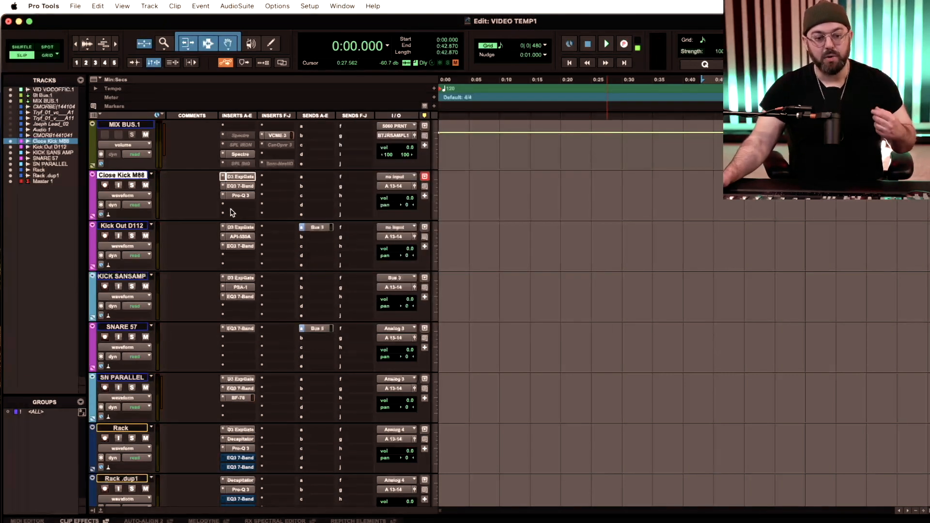
left_click(238, 228)
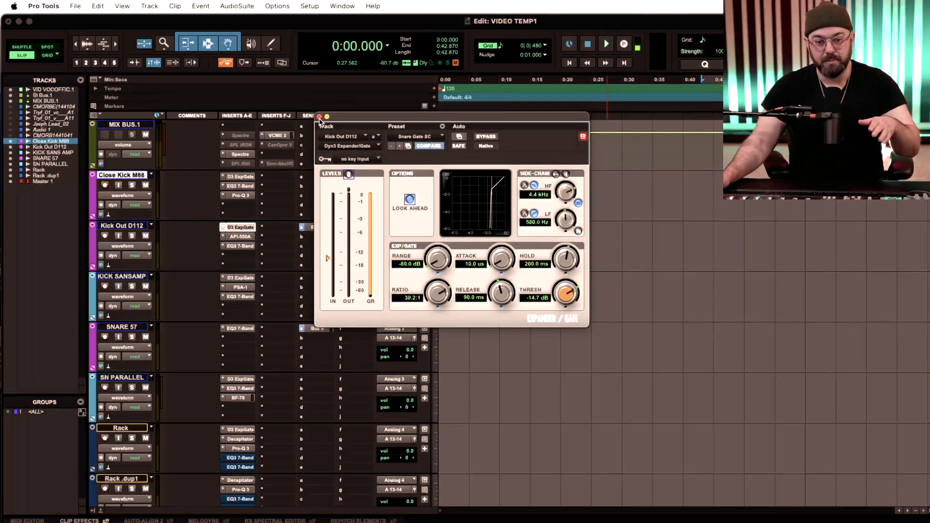
left_click(320, 117)
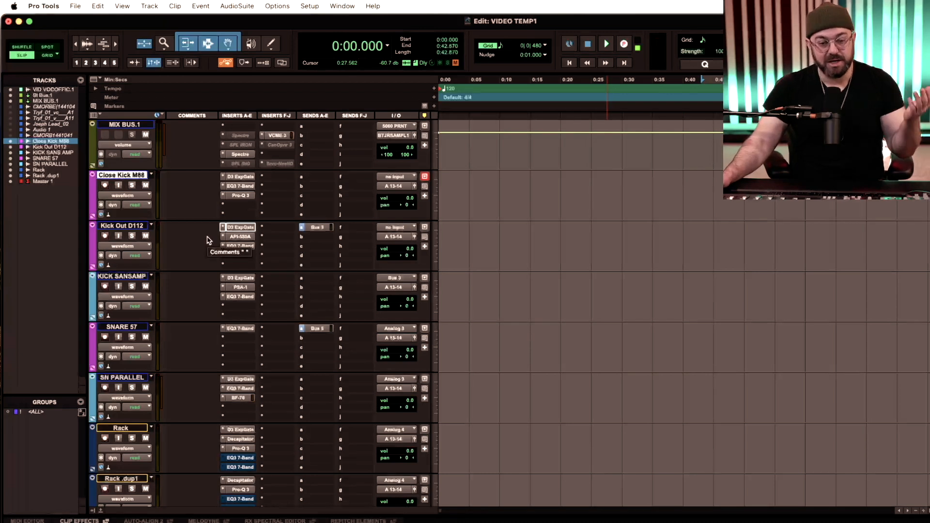
- Set the LF band of Close Kick M88's EQ3 7-Band to a peak with 15.5 dB gain and a Q of 10.00
left_click(239, 187)
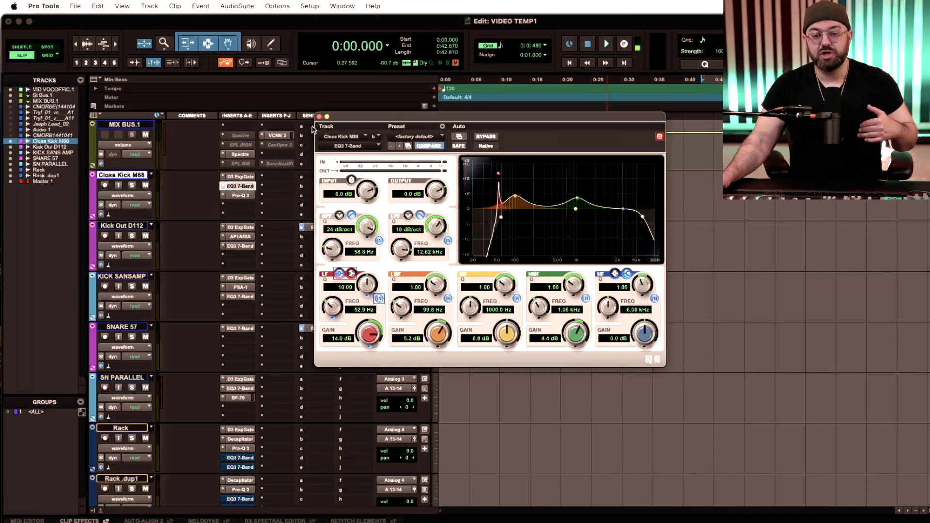
left_click_drag(358, 120, 125, 193)
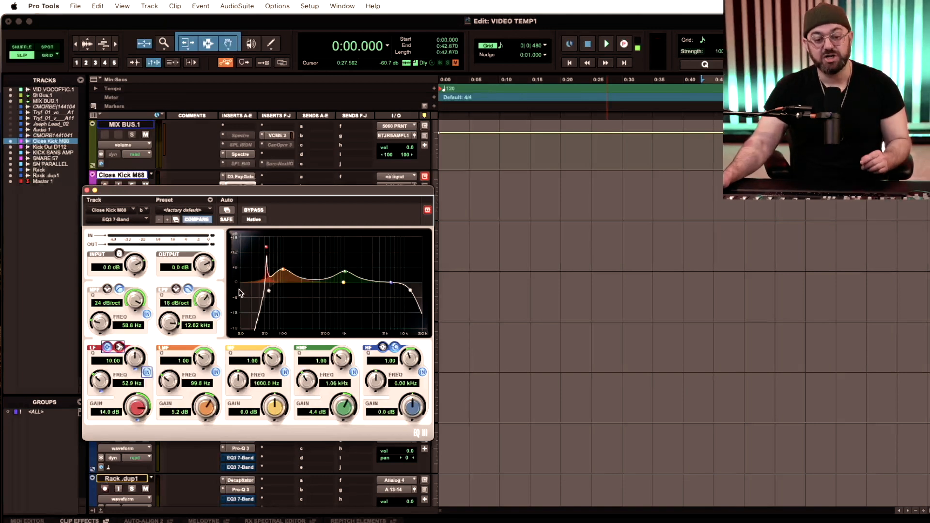
left_click_drag(240, 196, 212, 185)
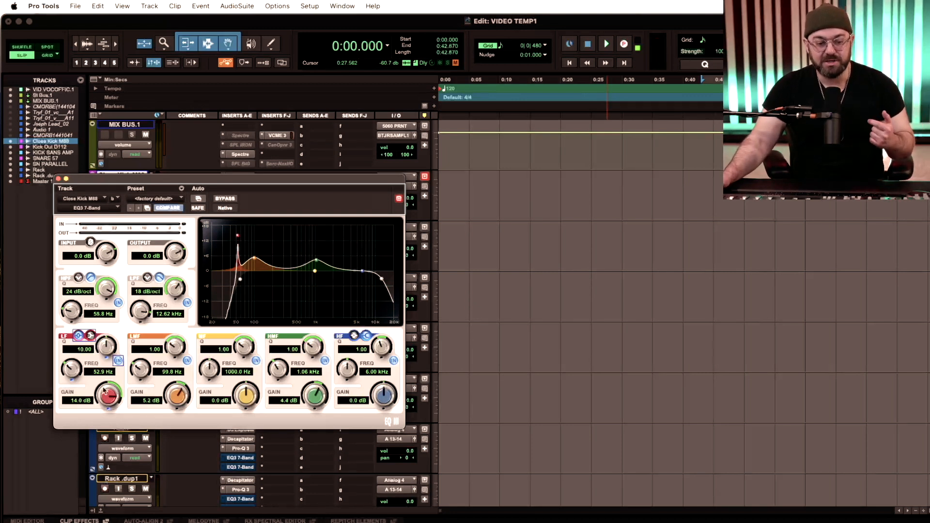
left_click(90, 336)
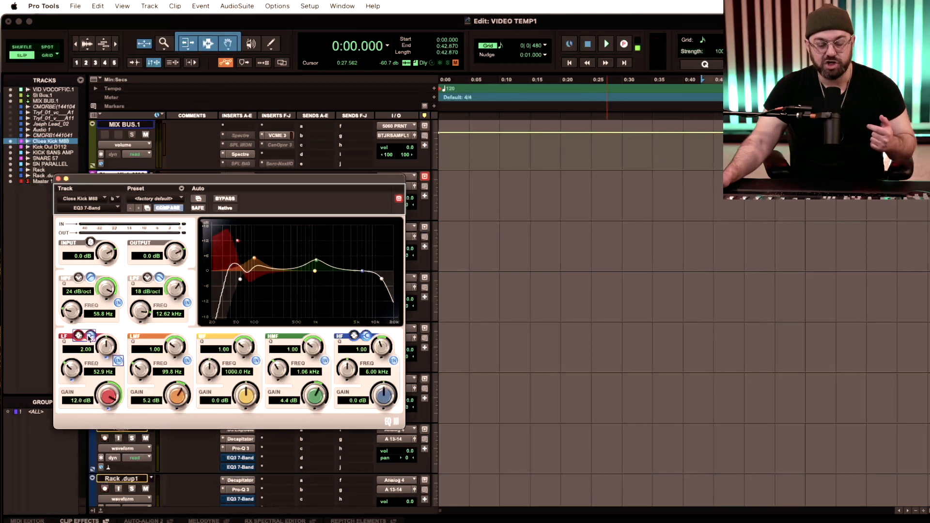
left_click(79, 336)
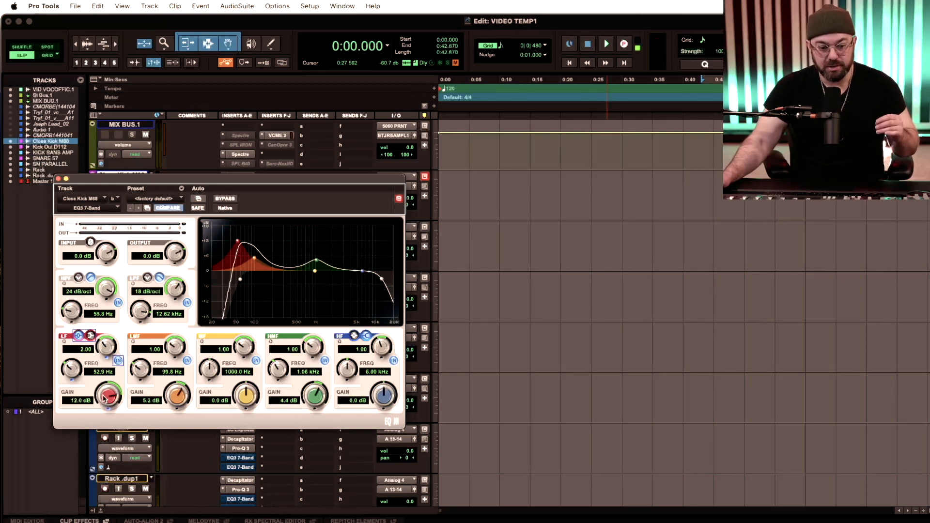
left_click_drag(103, 400, 106, 391)
left_click_drag(105, 342, 107, 312)
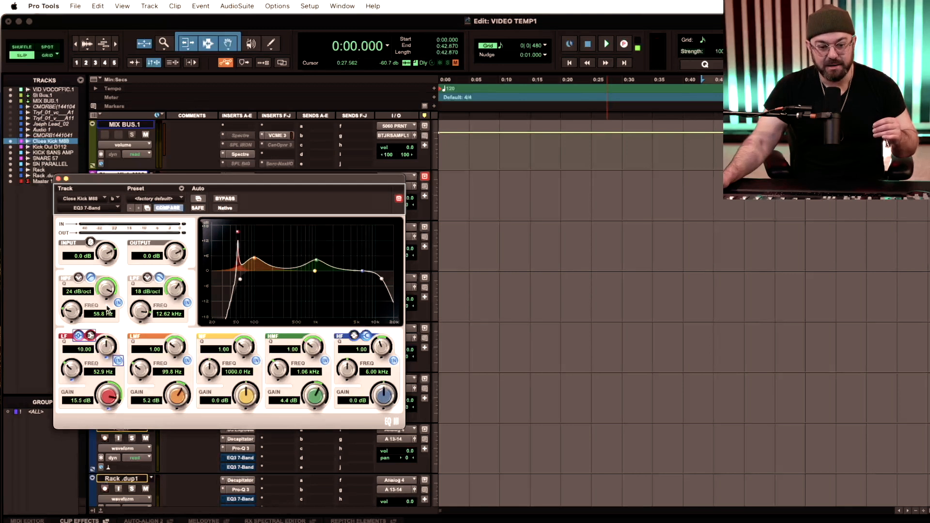
- Tune the LF peak to 56.1 Hz with 14.0 dB gain and close the equalizer
left_click_drag(238, 232, 241, 238)
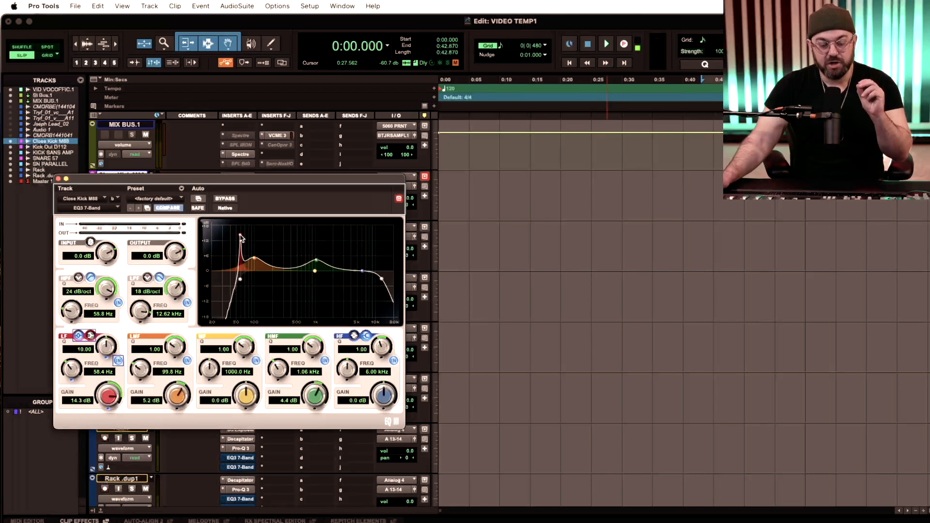
mouse_move(242, 238)
left_mouse_down()
mouse_move(234, 233)
mouse_move(257, 233)
mouse_move(240, 237)
left_mouse_up()
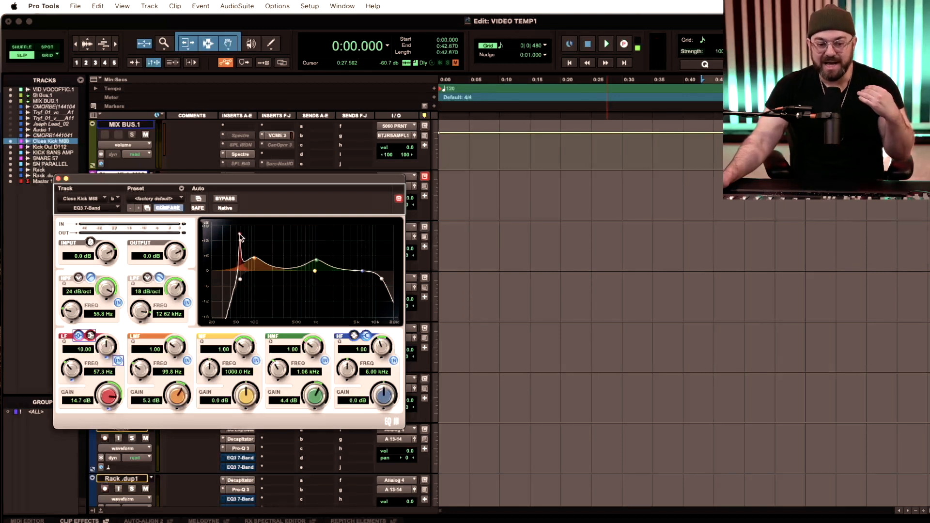
left_click_drag(240, 236, 239, 235)
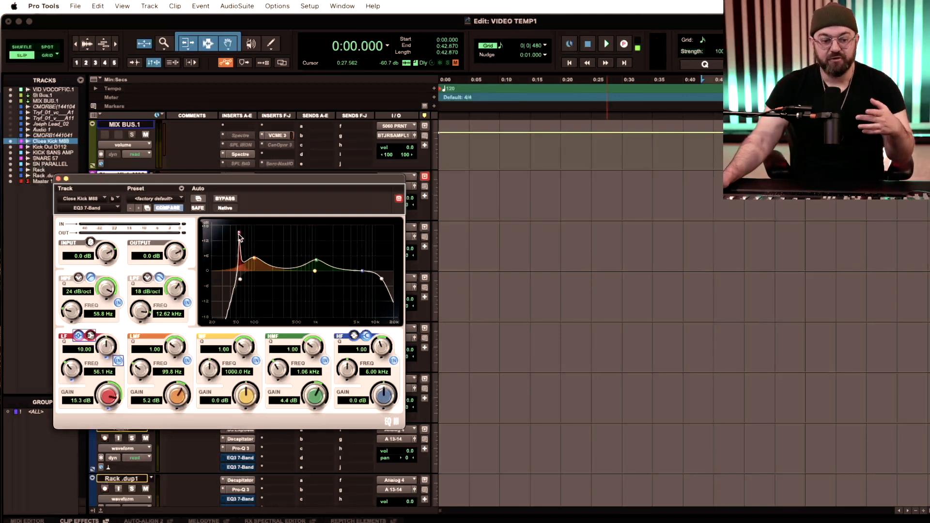
left_click_drag(109, 396, 107, 405)
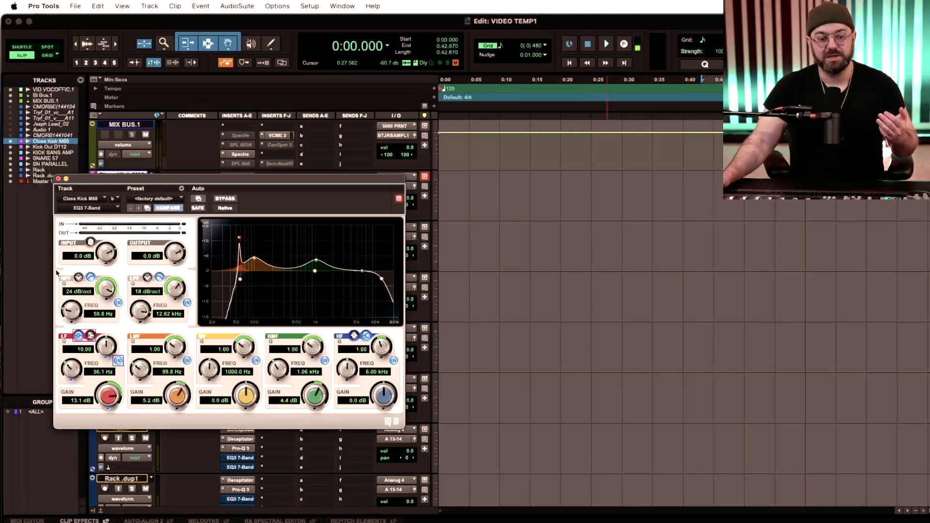
left_click_drag(107, 397, 107, 395)
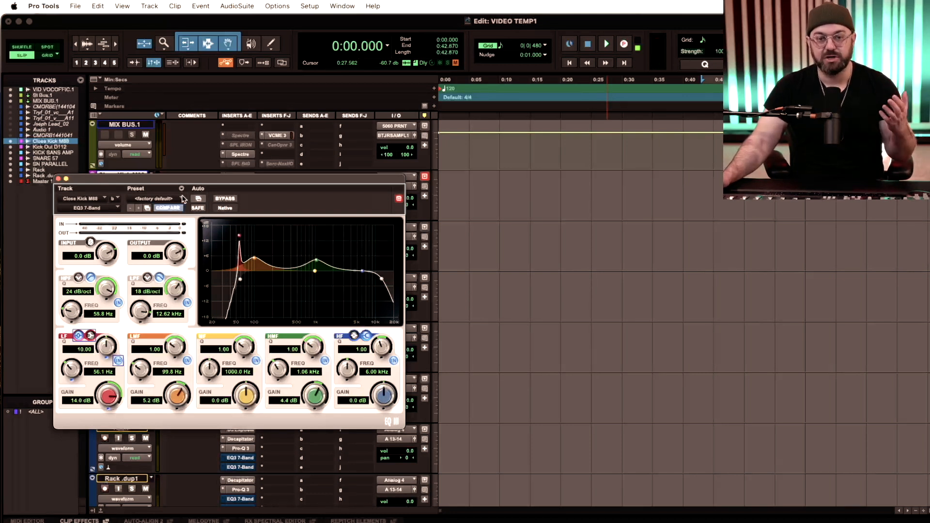
left_click(58, 179)
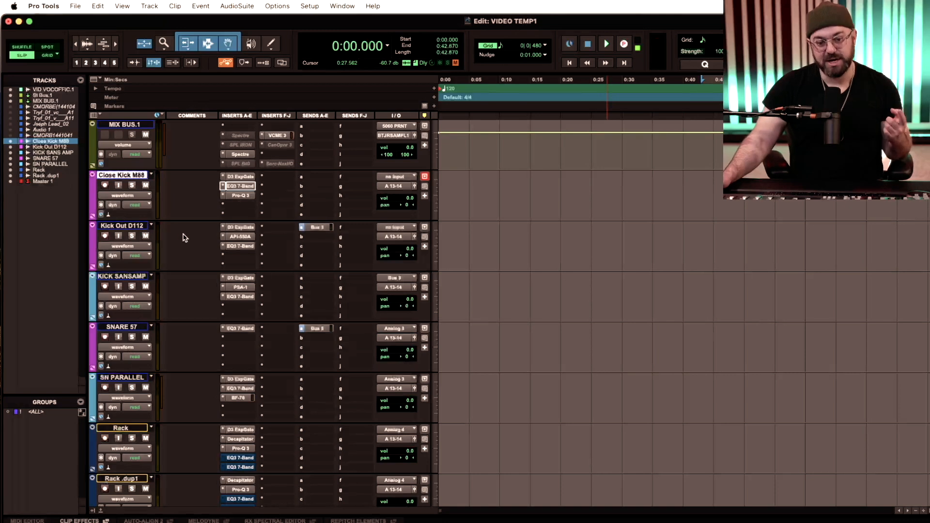
- Review the gate and API-550A equalizer on Kick Out D112, and the Pro-Q 3 curve on Close Kick M88
left_click(236, 228)
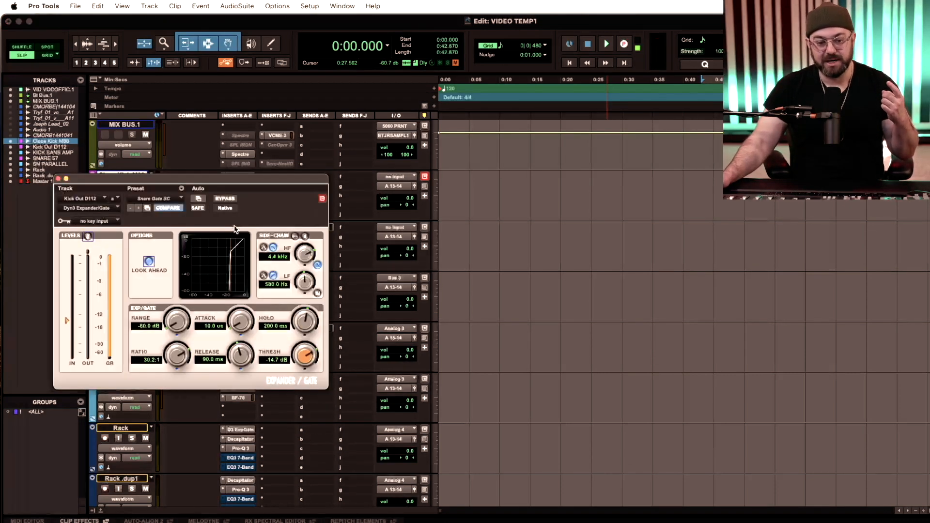
left_click(60, 180)
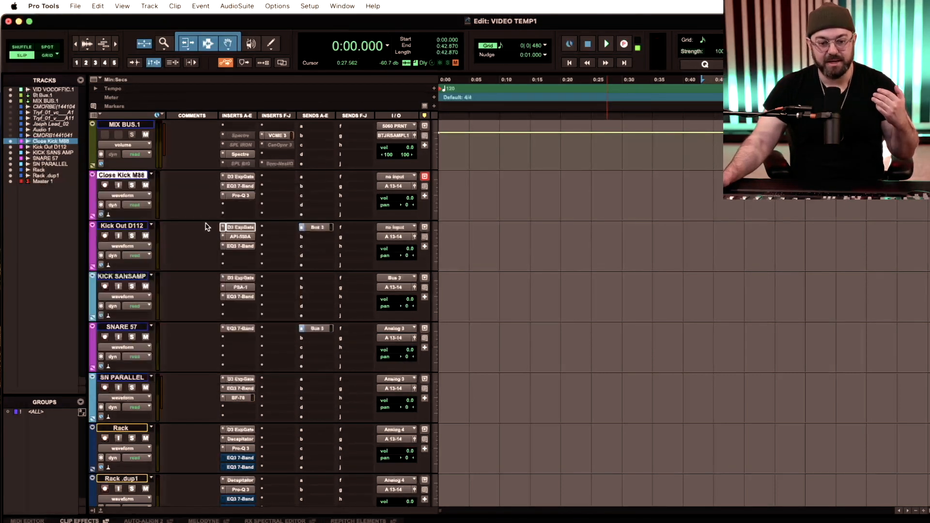
left_click(236, 237)
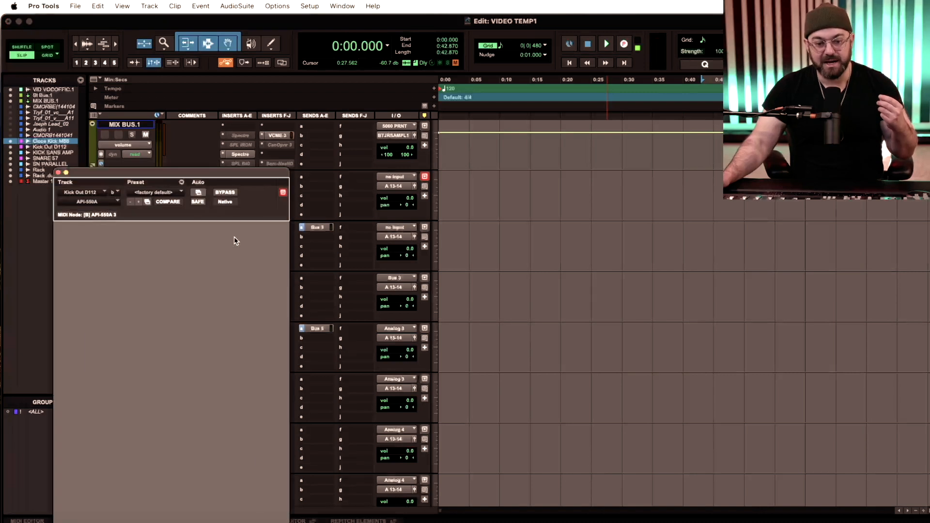
left_click_drag(164, 175, 175, 109)
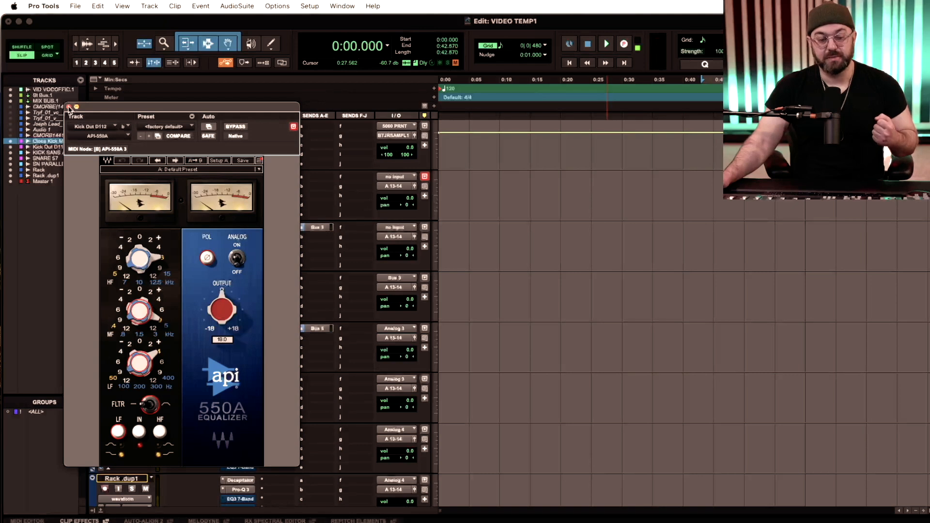
left_click(68, 107)
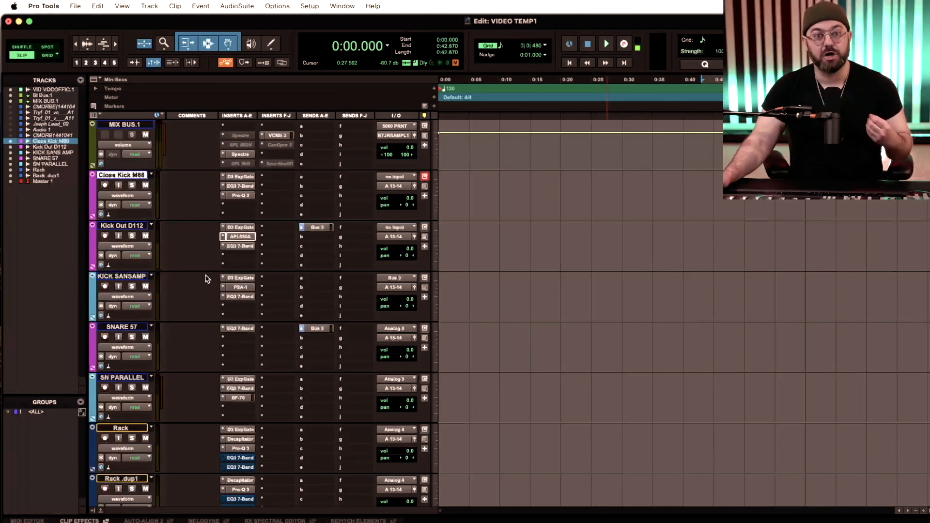
left_click(240, 195)
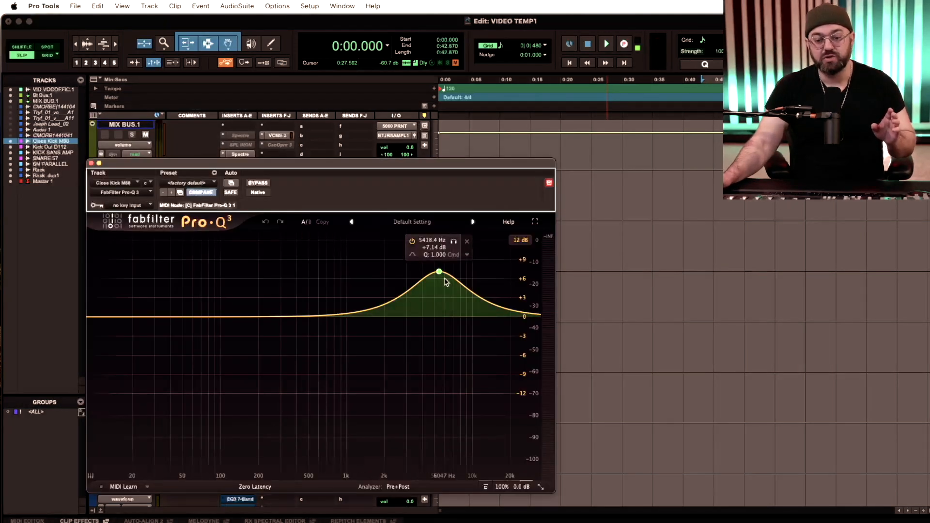
left_click(91, 163)
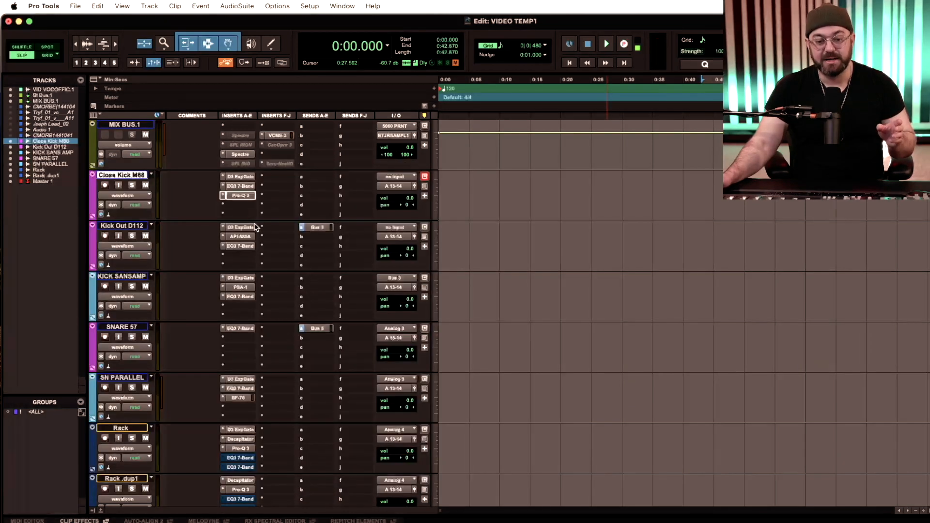
- Set the HF band of Close Kick M88's EQ3 7-Band to 4.51 kHz with 0.7 dB gain, and review the track's Pro-Q 3 curve
left_click(240, 187)
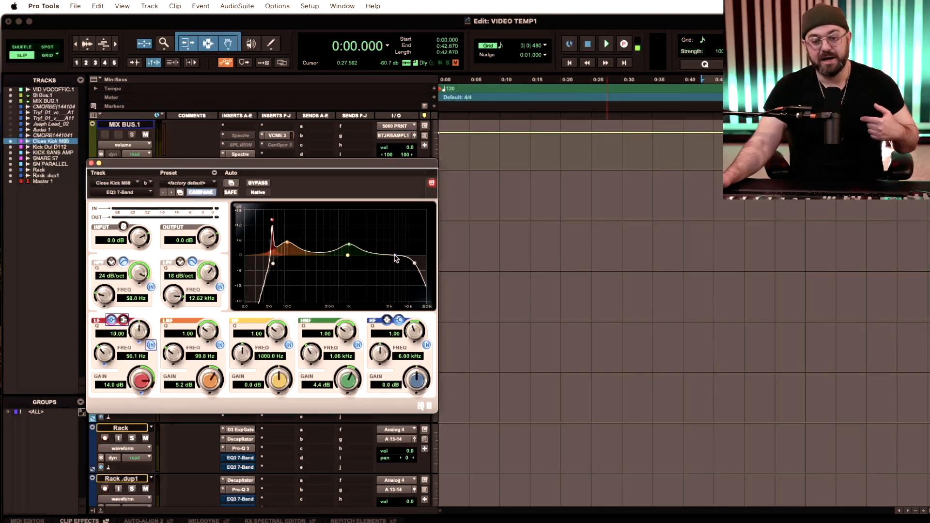
left_click_drag(394, 256, 388, 256)
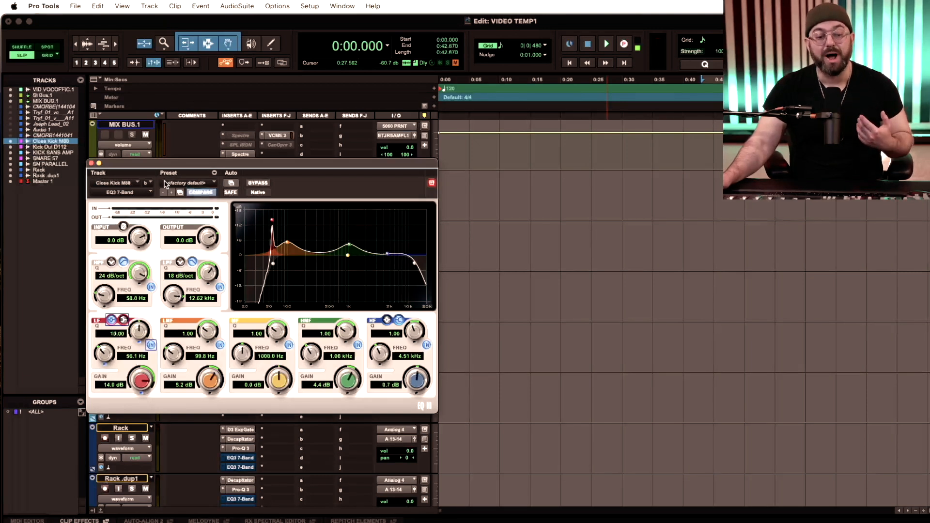
left_click(91, 163)
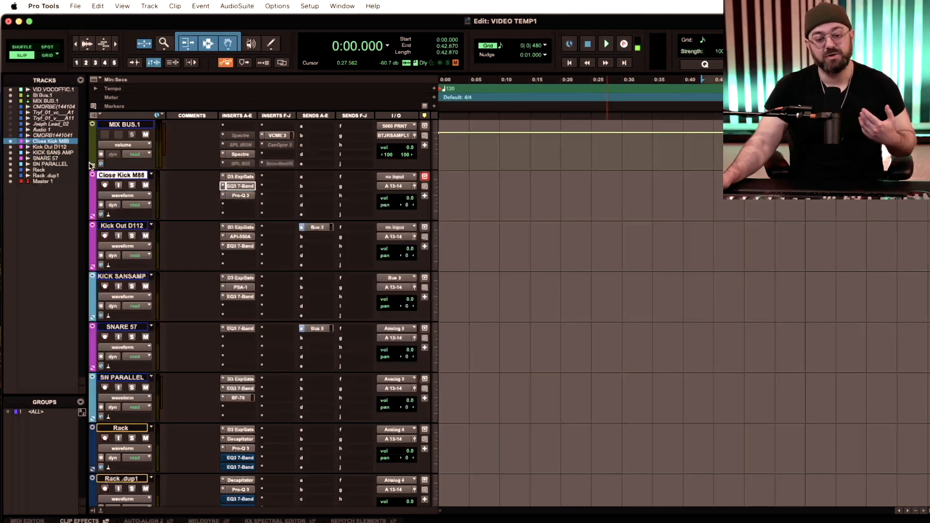
left_click(237, 195)
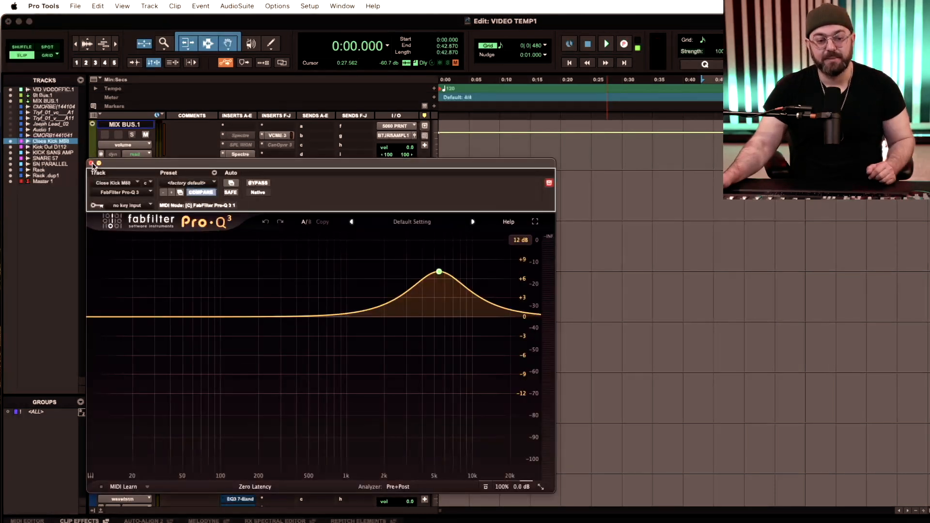
left_click(92, 164)
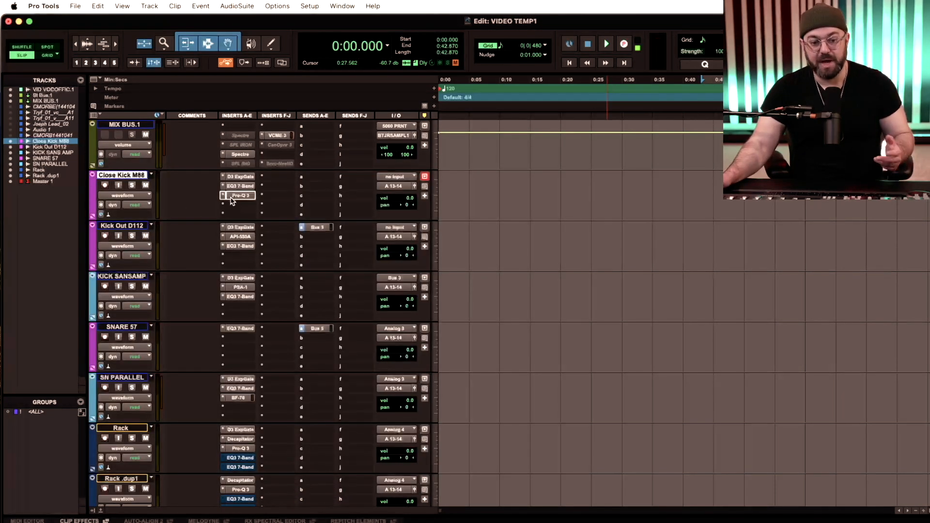
- Review the API-550A equalizer on Kick Out D112 and move that track's Bus 3 send to Close Kick M88
left_click(240, 237)
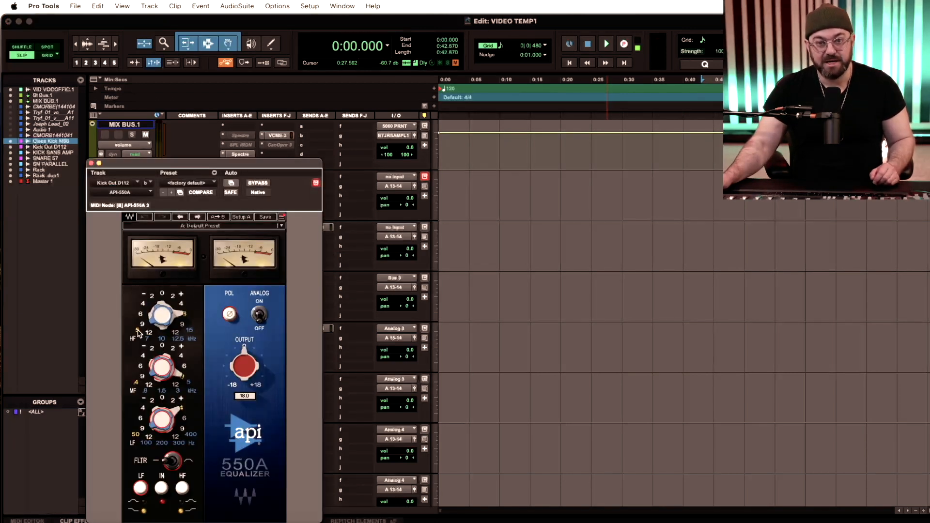
left_click(91, 163)
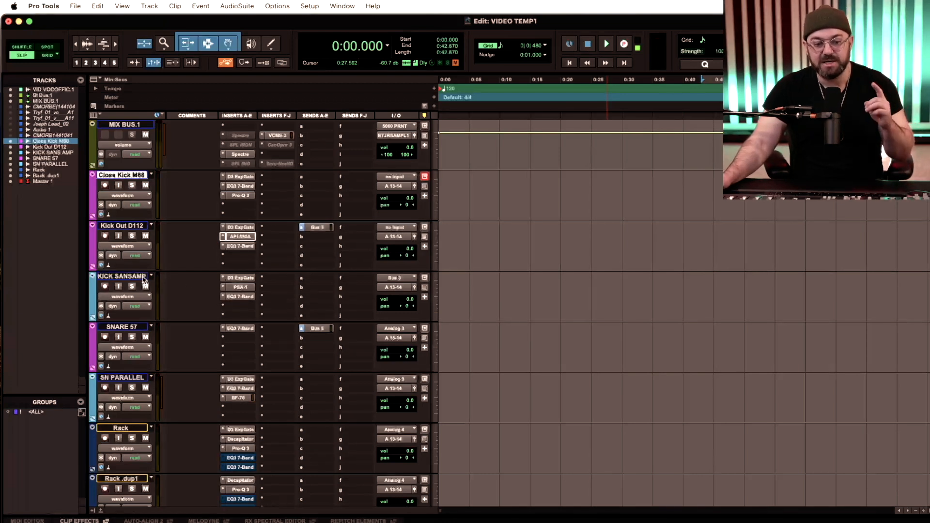
left_click(319, 228)
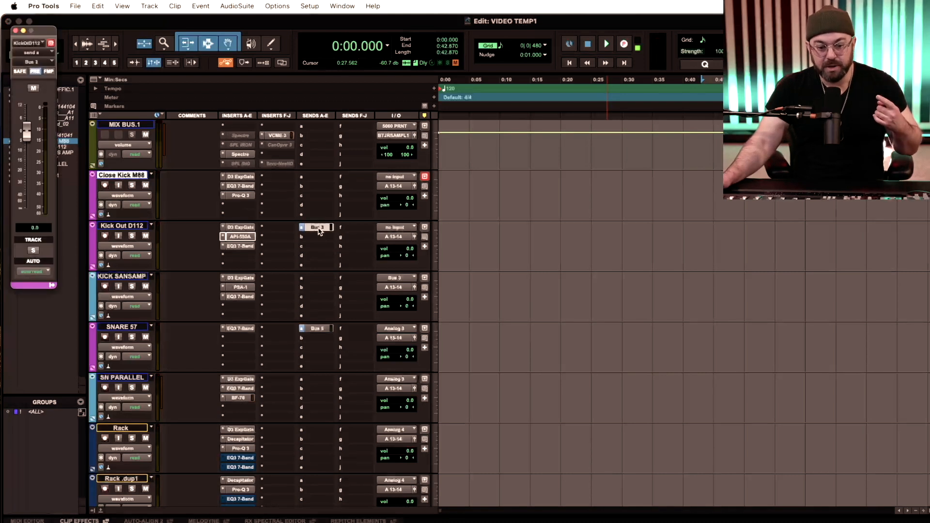
left_click_drag(318, 227, 325, 182)
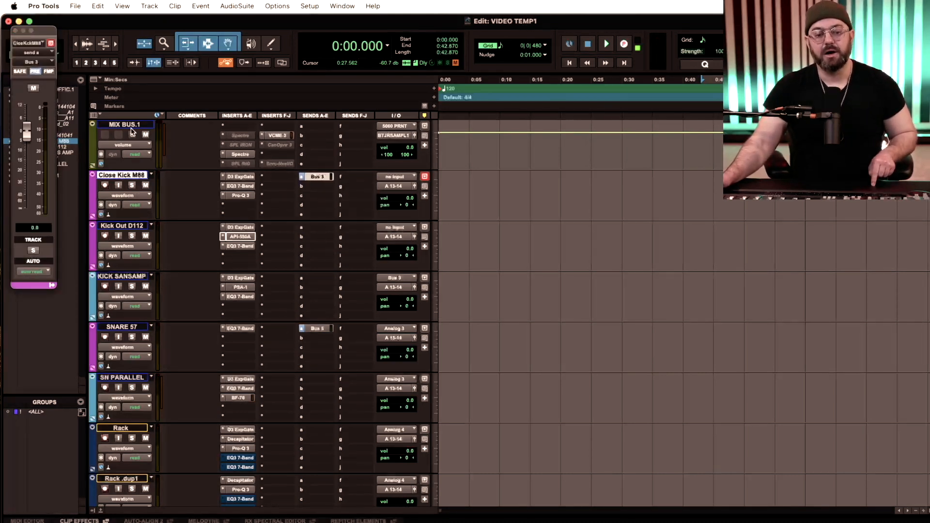
left_click(15, 30)
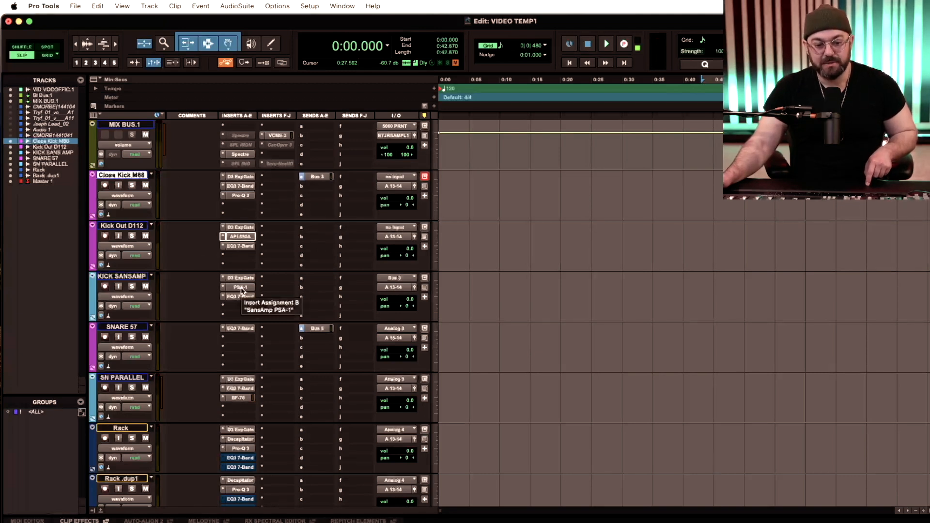
- Review the pre-fader Bus 3 send on Close Kick M88 and try lowering the track's volume
left_click(320, 177)
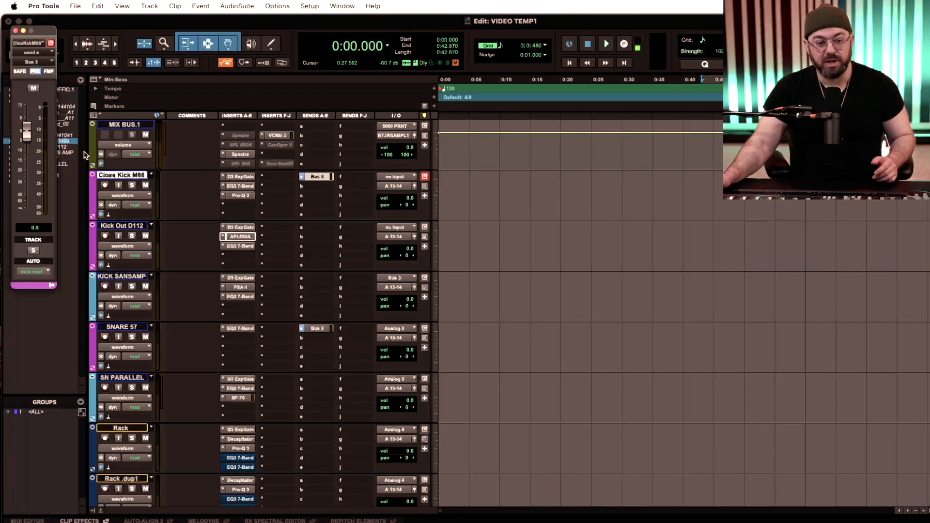
left_click_drag(42, 33, 75, 90)
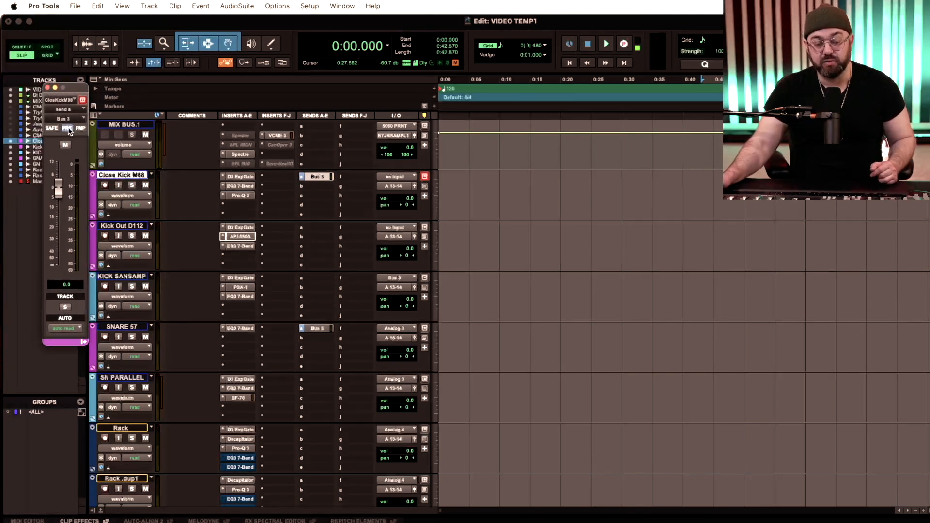
left_click(47, 88)
left_click_drag(410, 198, 410, 206)
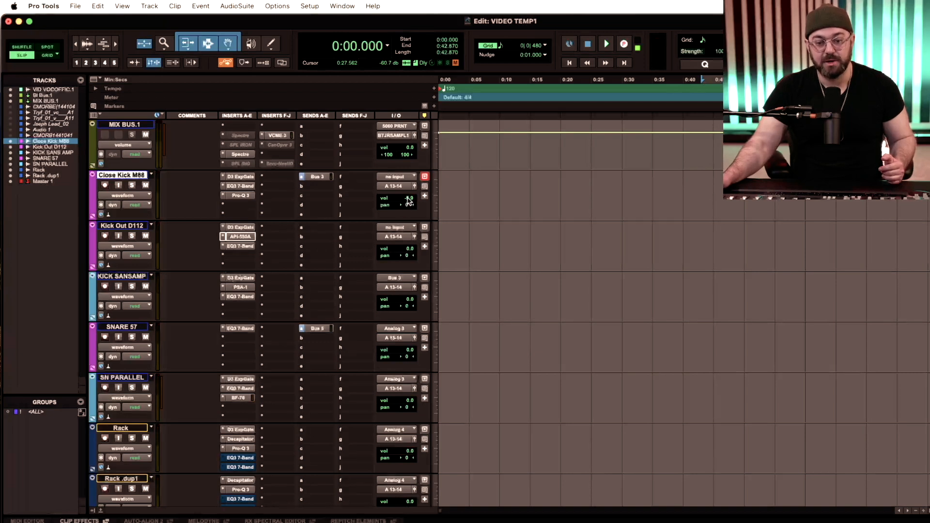
left_click_drag(412, 200, 412, 209)
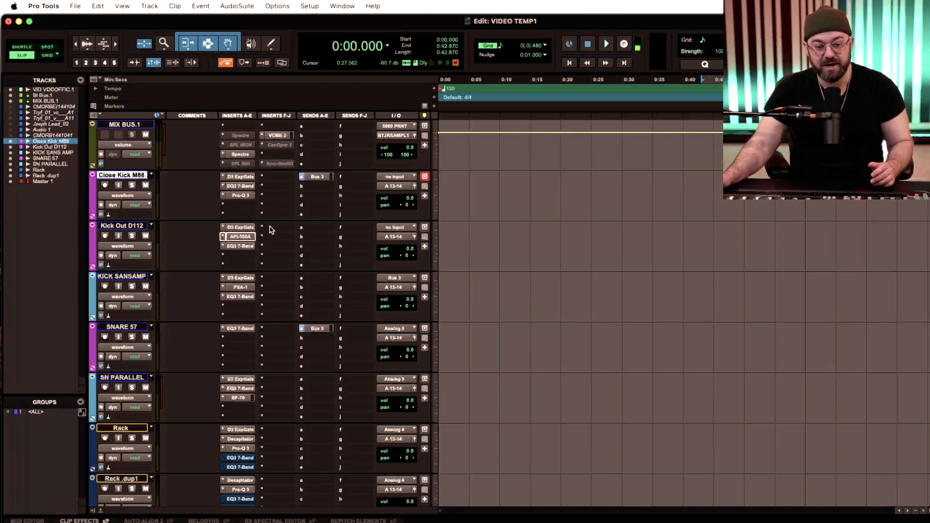
left_click(313, 176)
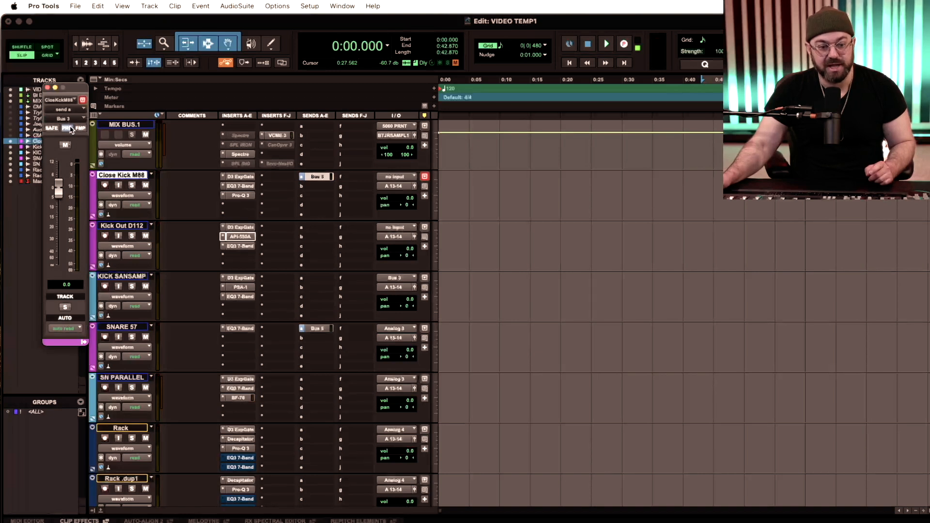
left_click(48, 89)
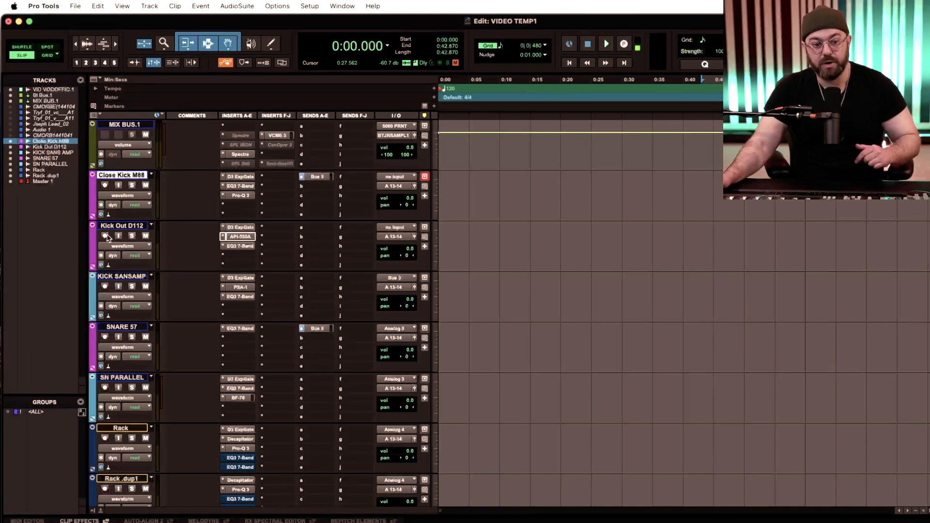
- Set the KICK SANSAMP gate to an attack of 10.5 µs, a hold of 107.8 ms and a release of 111.8 ms
left_click(235, 278)
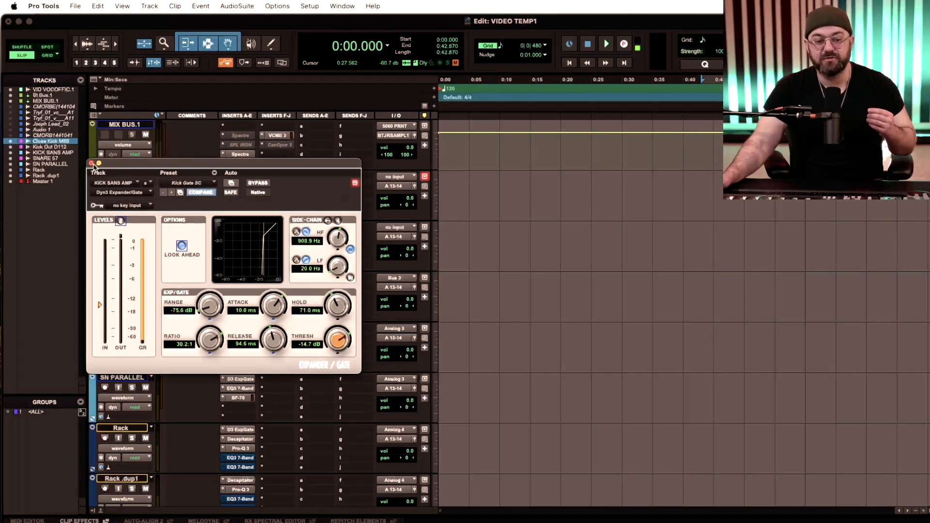
left_click(91, 164)
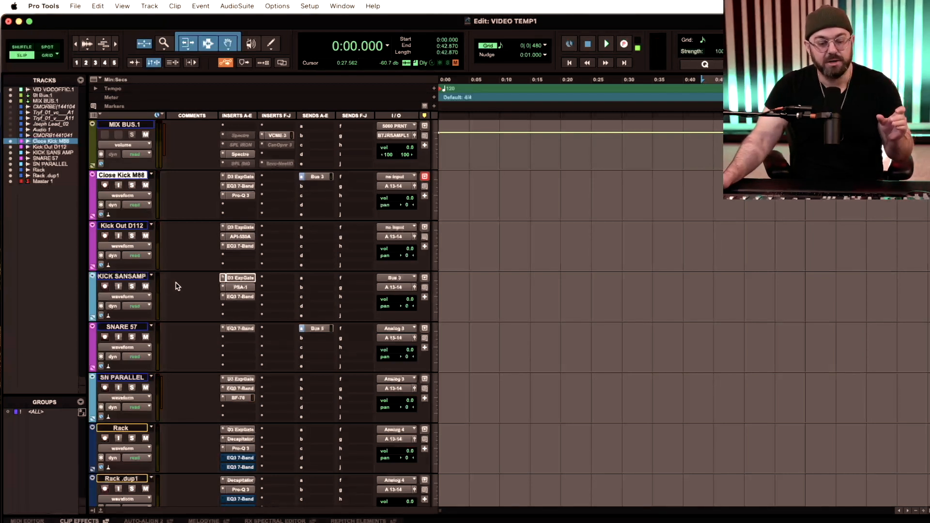
left_click(239, 278)
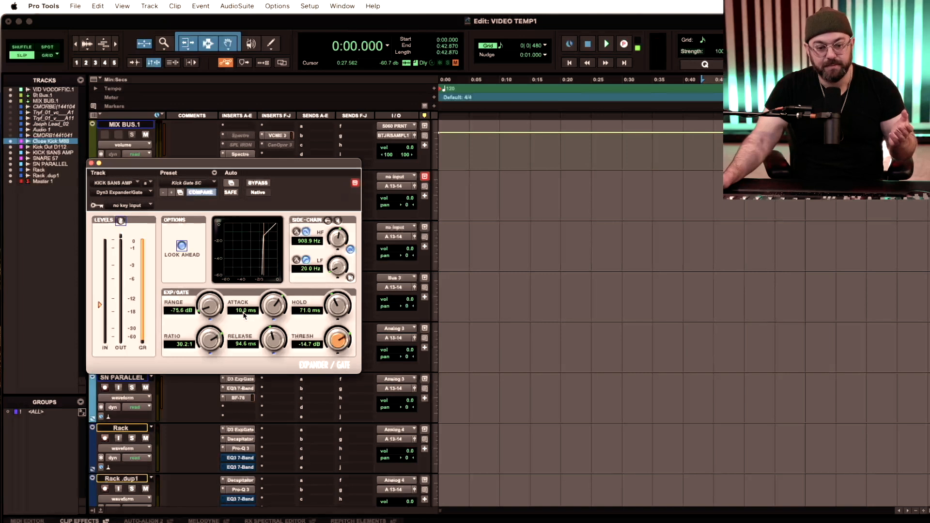
mouse_move(252, 321)
left_mouse_down()
mouse_move(270, 369)
mouse_move(261, 337)
left_mouse_up()
left_click_drag(338, 304, 338, 299)
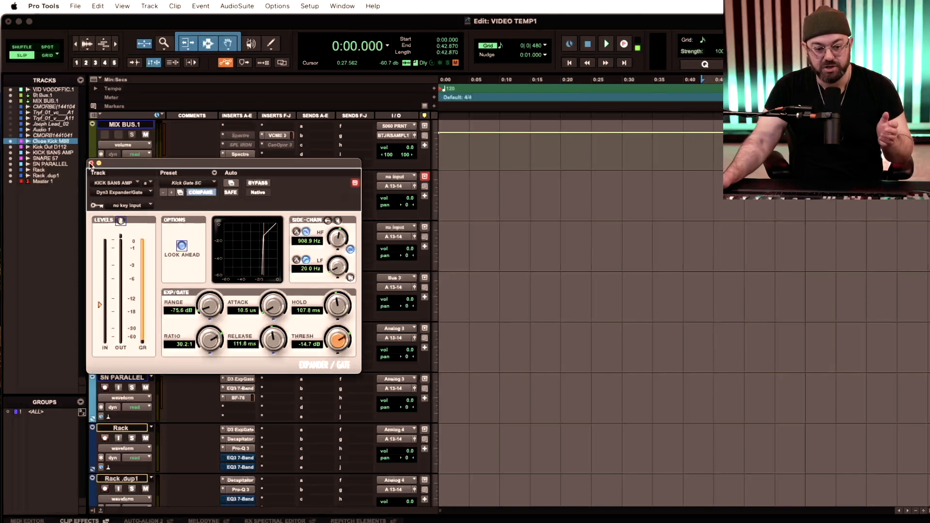
left_click(90, 164)
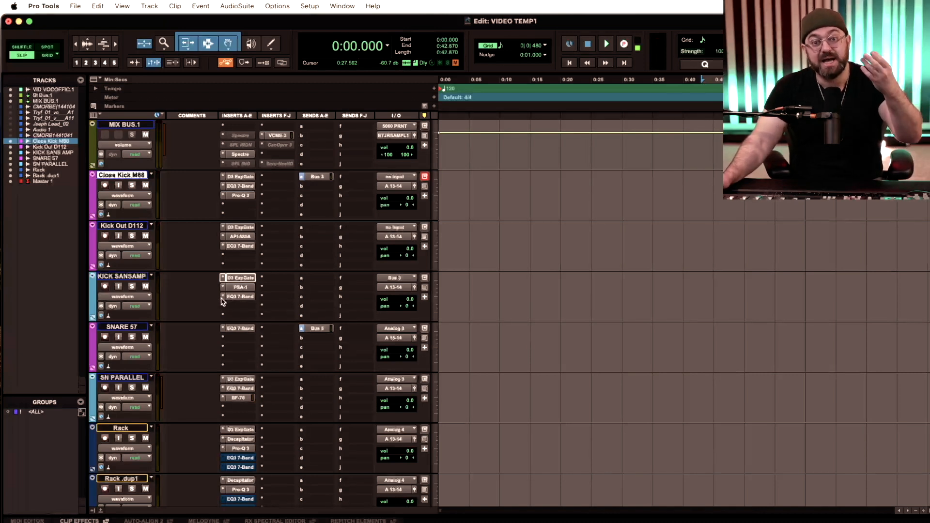
- Review the knob settings of the SansAmp PSA-1 on the KICK SANSAMP track
left_click(238, 288)
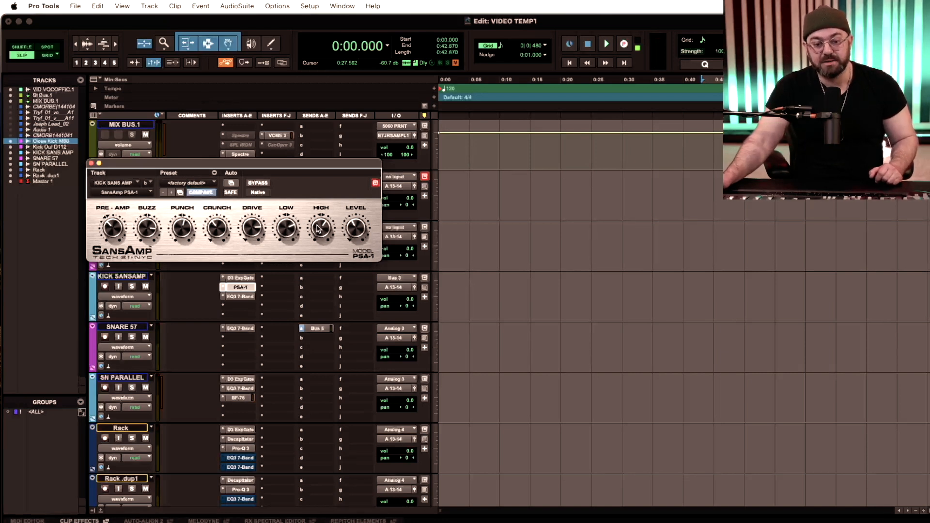
left_click(91, 163)
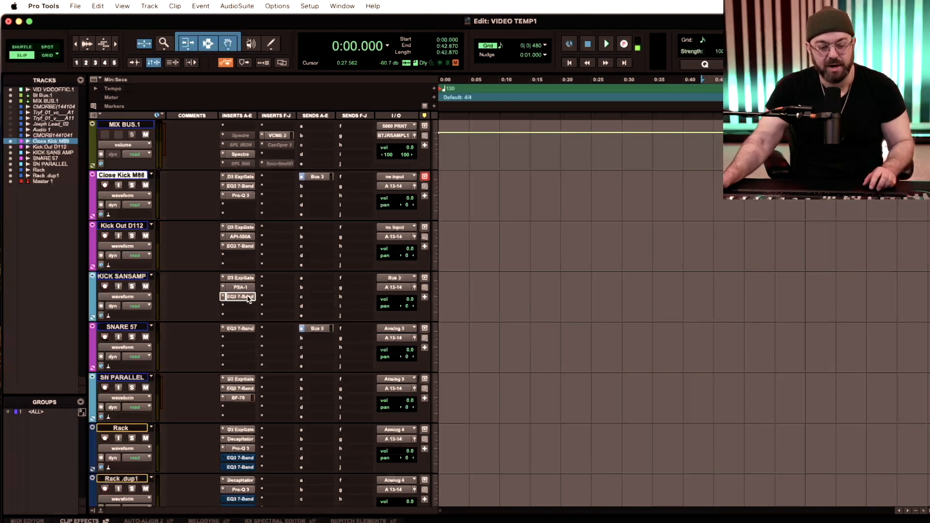
scroll(210, 272, "down", 5)
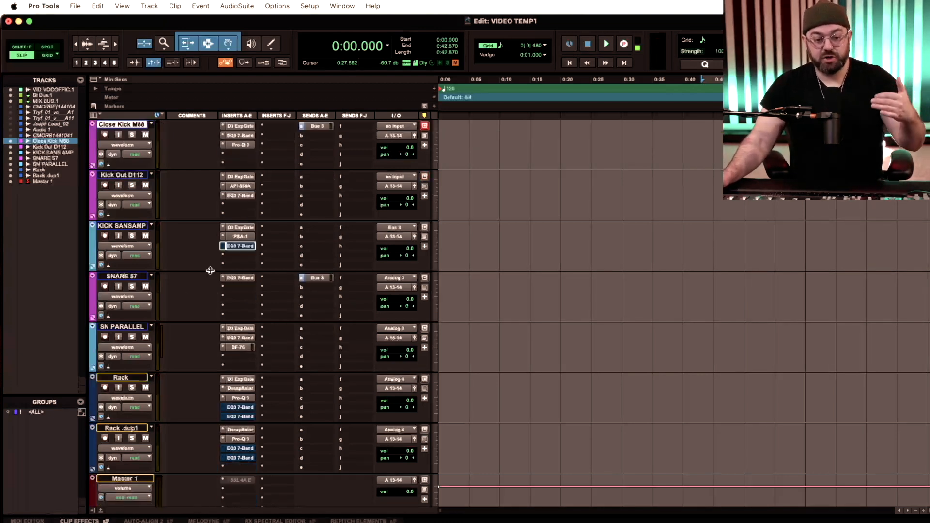
scroll(210, 272, "up", 3)
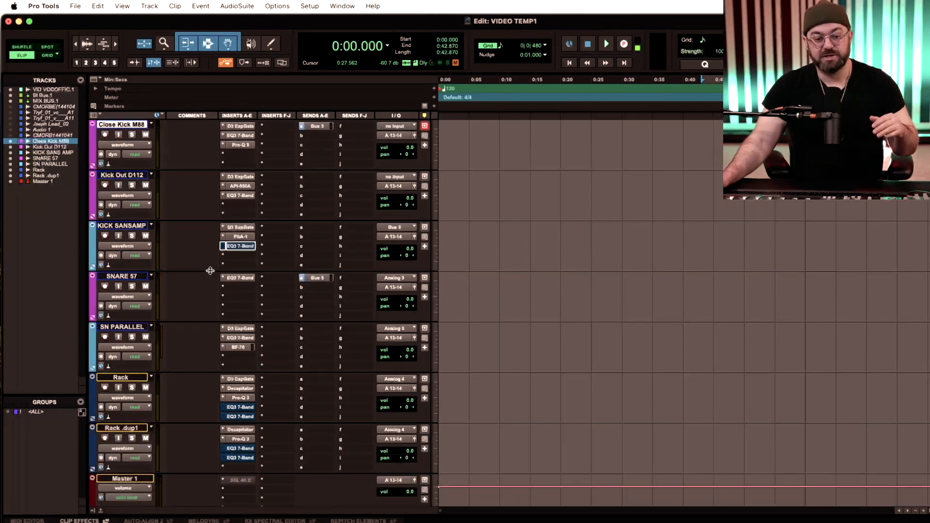
scroll(149, 203, "up", 2)
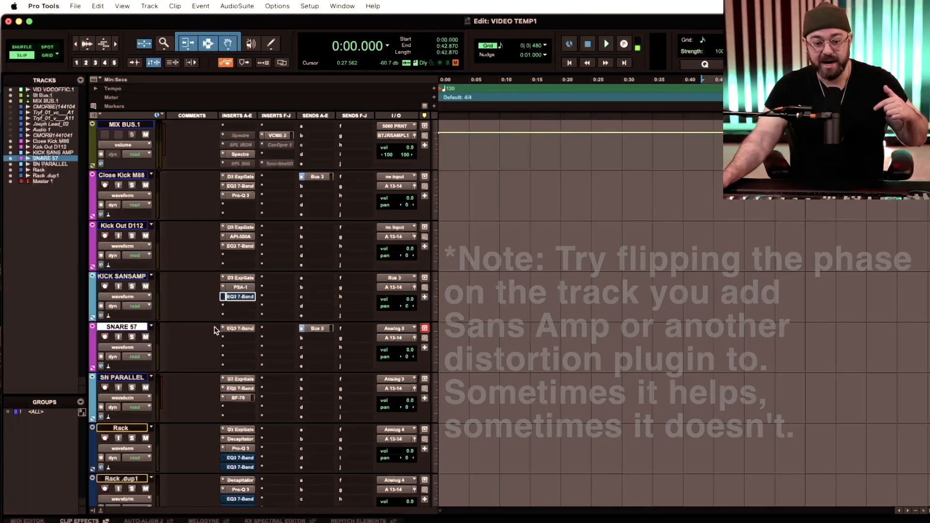
- Review the band settings and curve of the EQ3 7-Band on SNARE 57
left_click(235, 330)
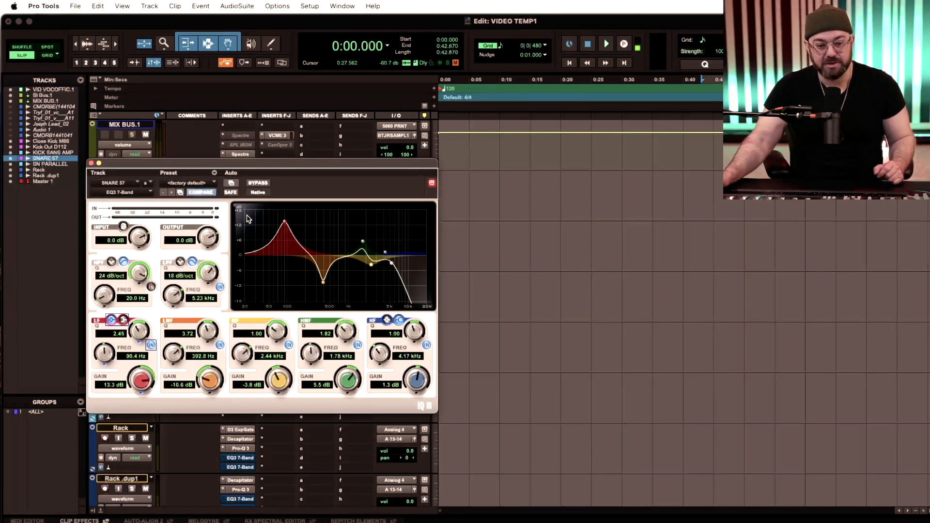
left_click_drag(256, 168, 237, 178)
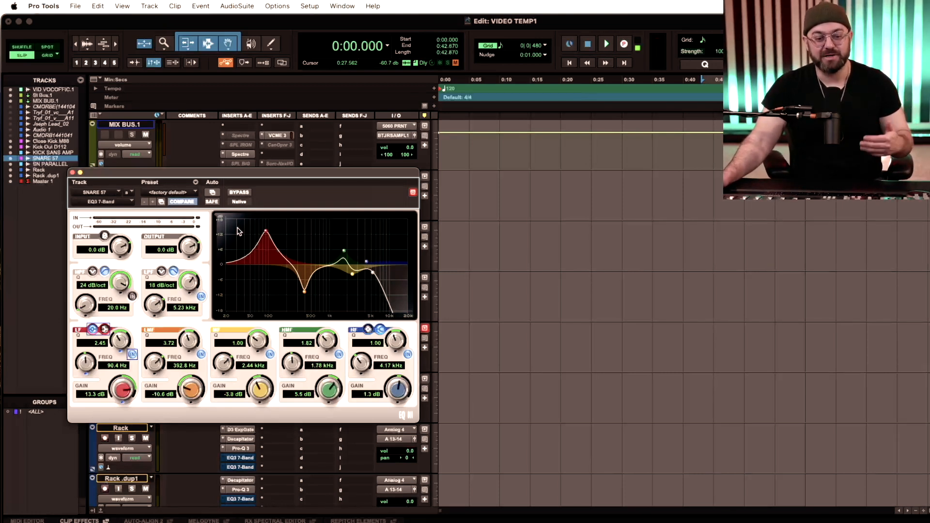
left_click(72, 172)
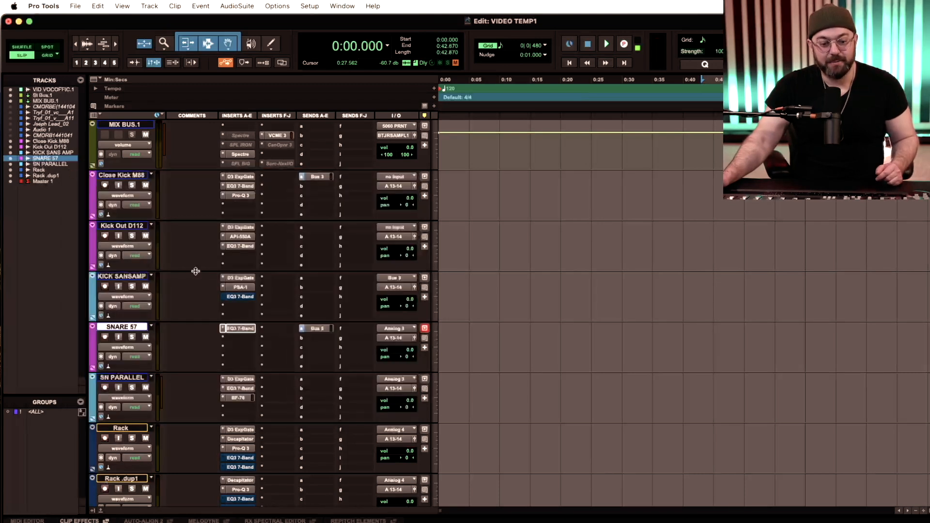
- Review the Bus 5 send on SNARE 57 and the Expander/Gate settings on SN PARALLEL
left_click(318, 329)
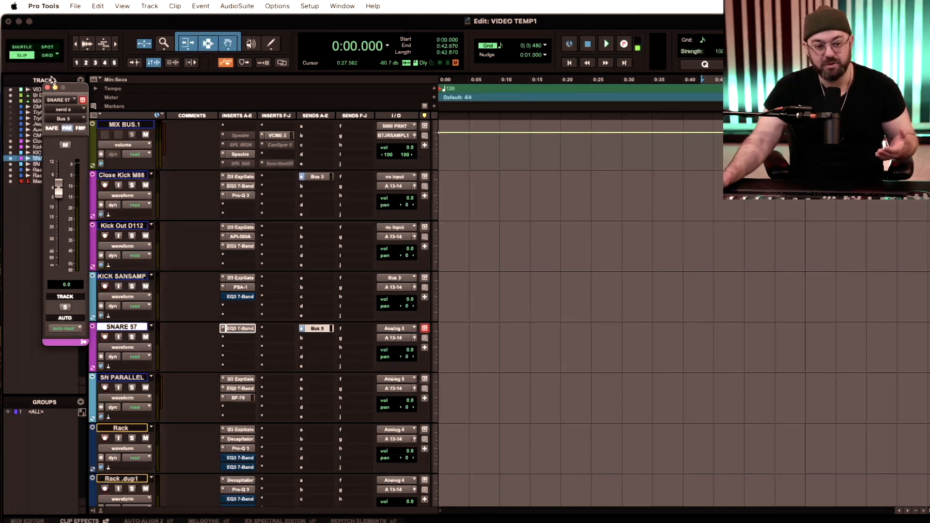
left_click(238, 381)
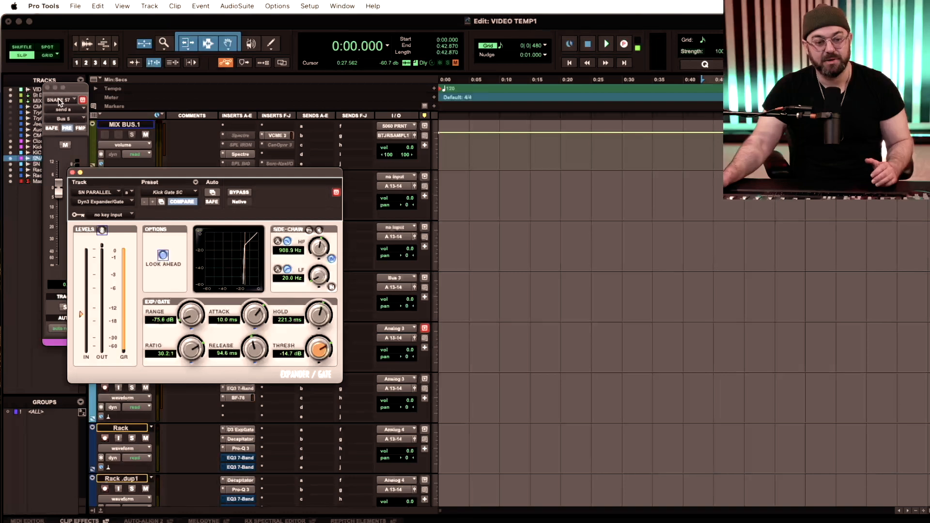
left_click(48, 88)
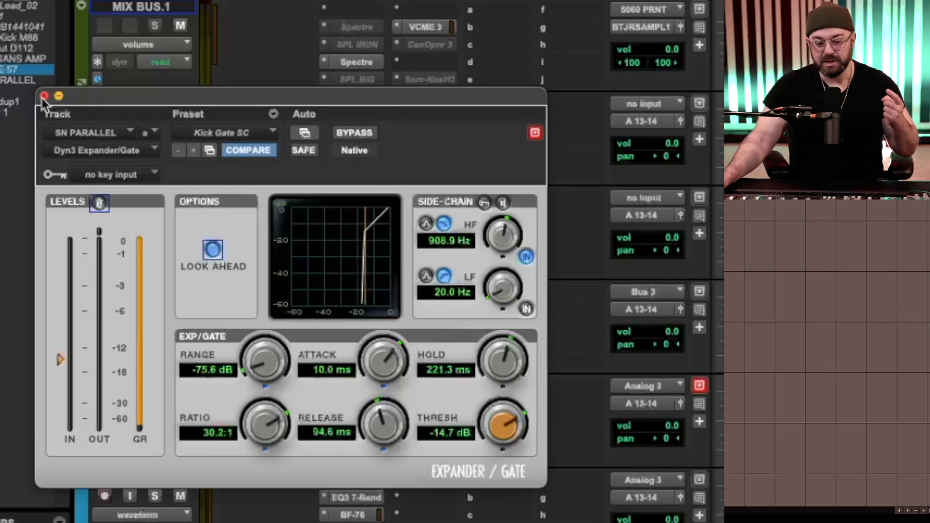
left_click(44, 97)
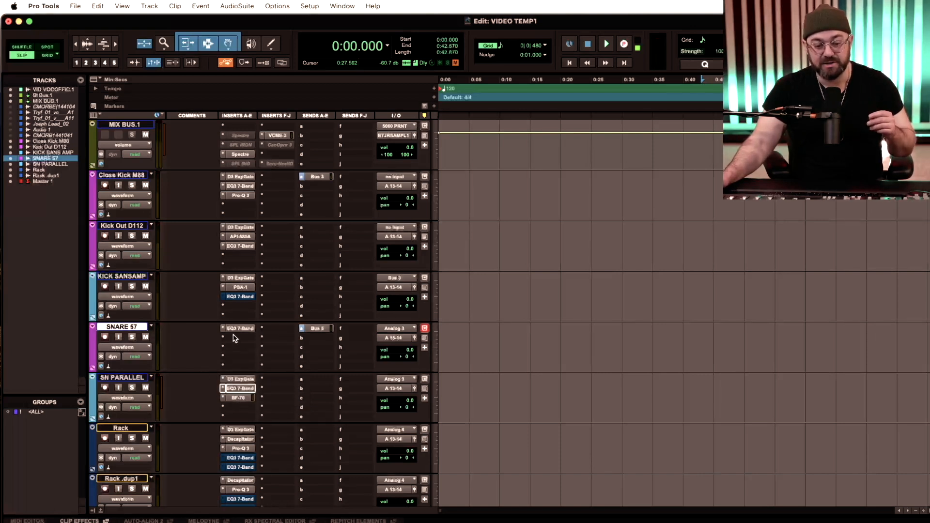
- Set SN PARALLEL's volume to -4.0 dB and review the settings of its BF-76 limiter
left_click_drag(410, 401, 408, 409)
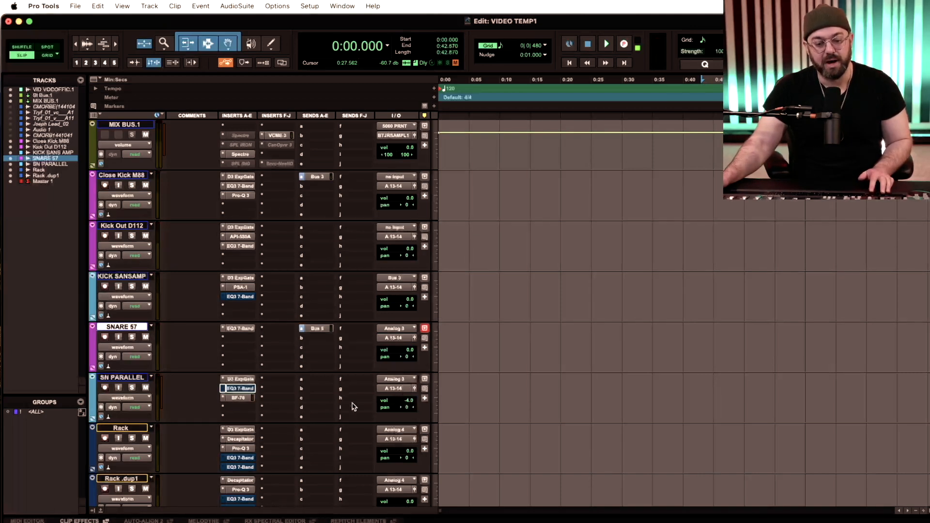
left_click(243, 398)
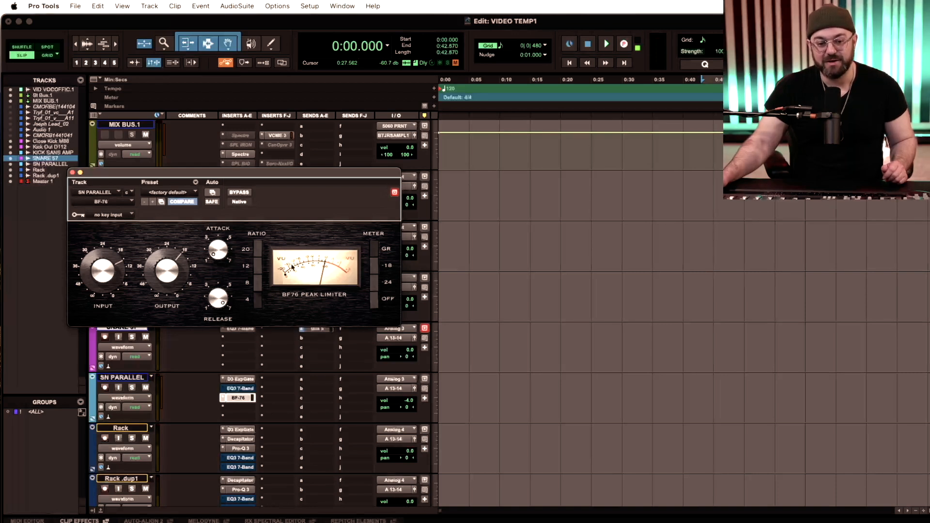
left_click(72, 174)
scroll(225, 404, "down", 3)
scroll(224, 404, "up", 2)
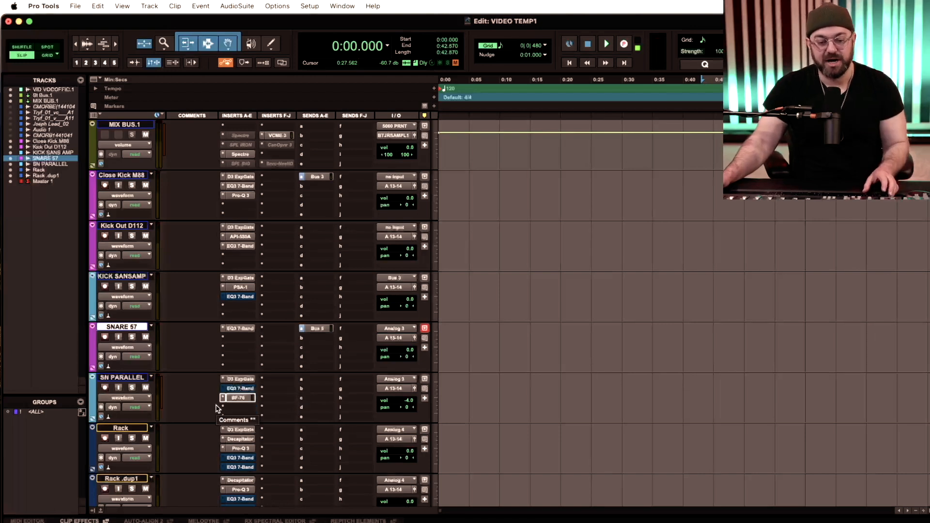
scroll(217, 408, "down", 2)
scroll(194, 378, "up", 1)
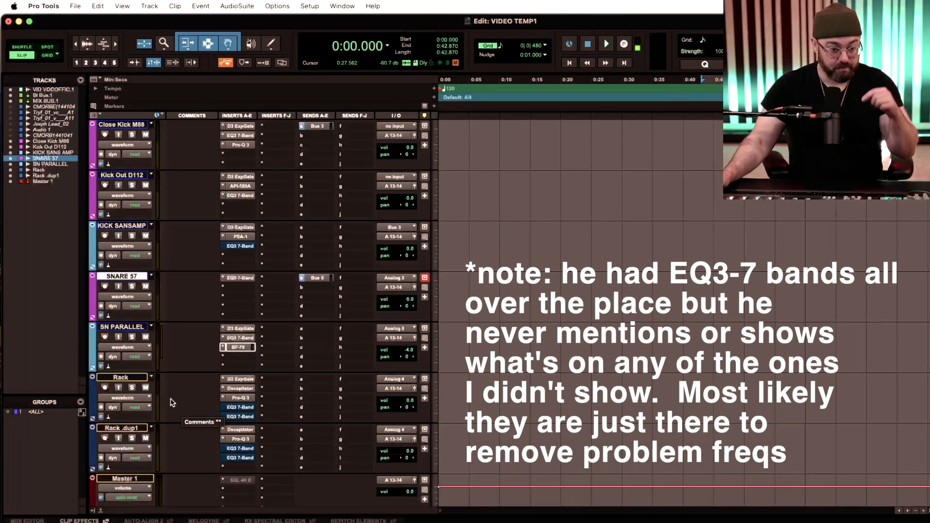
- Select the Rack track and review its Expander/Gate settings
left_click(139, 378)
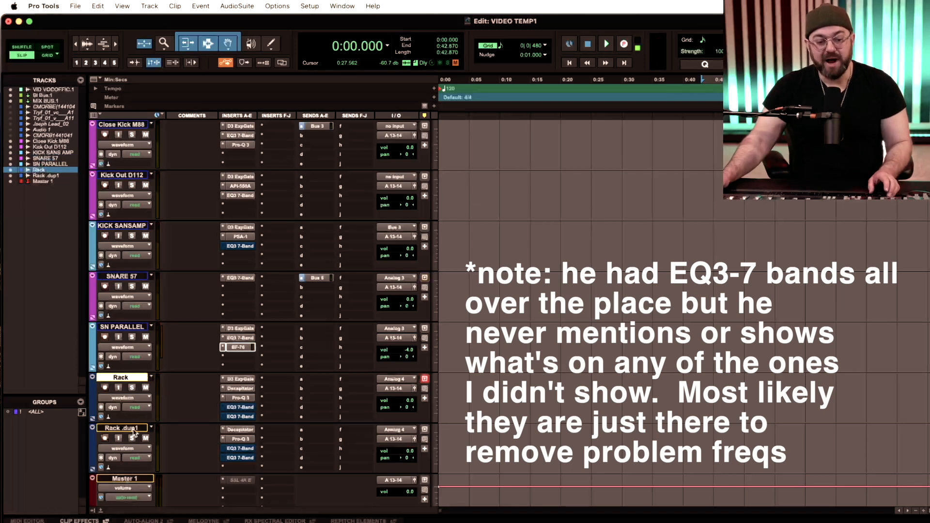
left_click(239, 379)
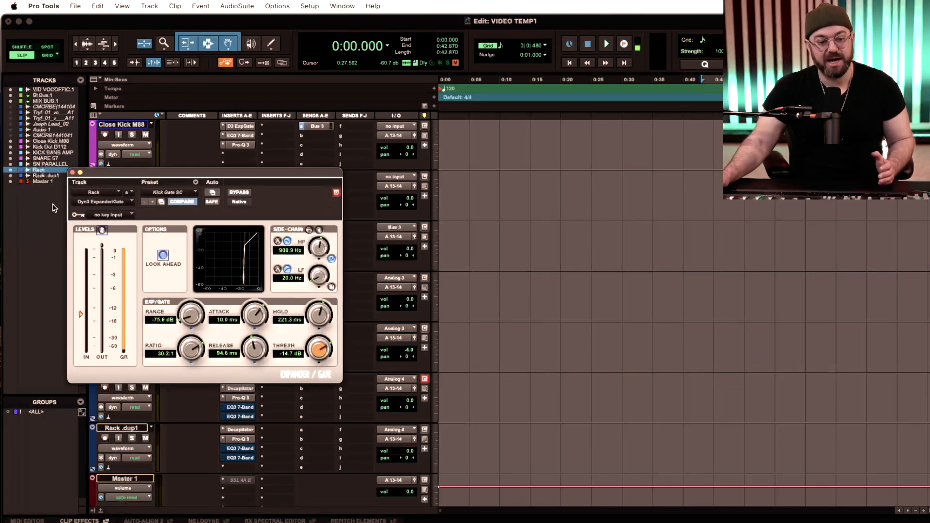
left_click(72, 173)
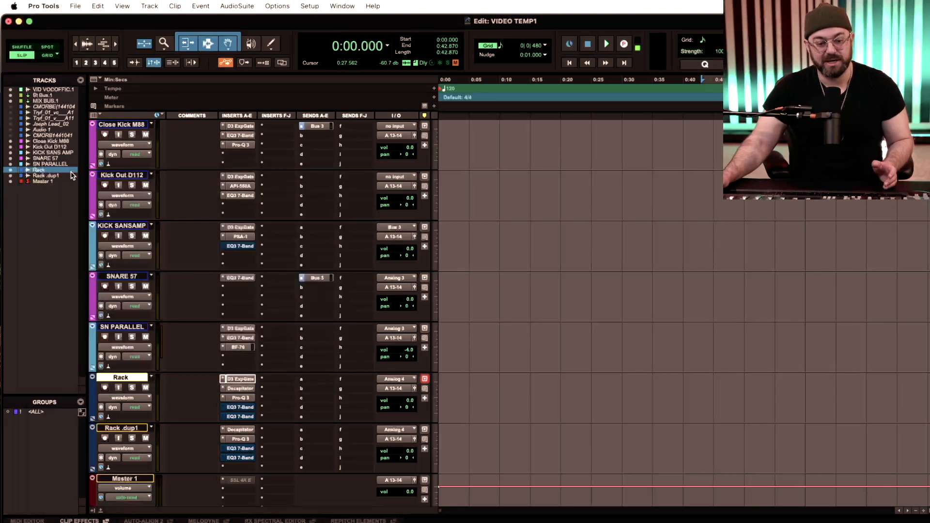
- Review the drive, tone and mix settings of the Decapitator on the Rack track
left_click(237, 388)
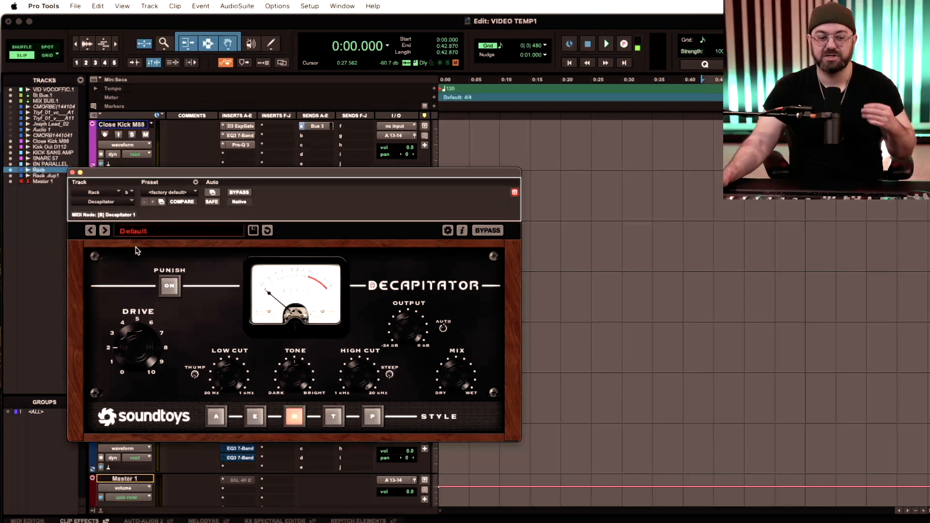
left_click(72, 173)
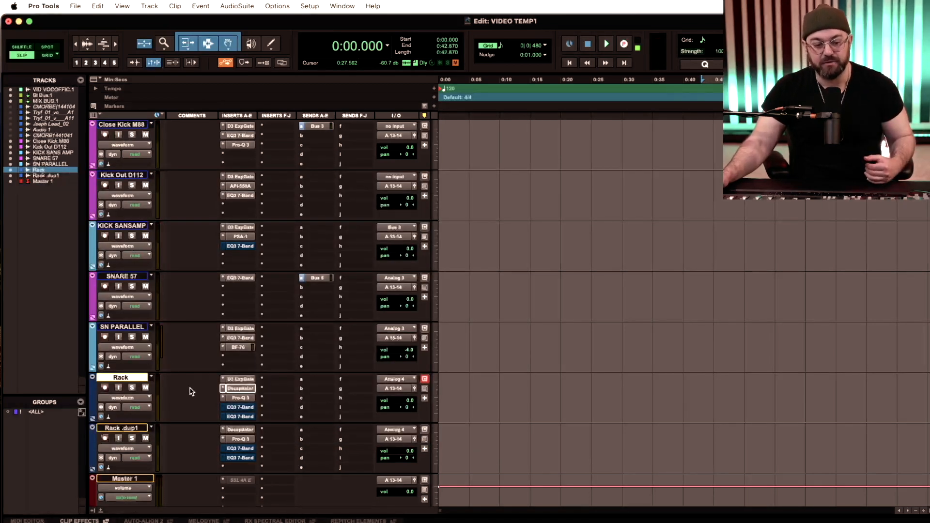
left_click(241, 389)
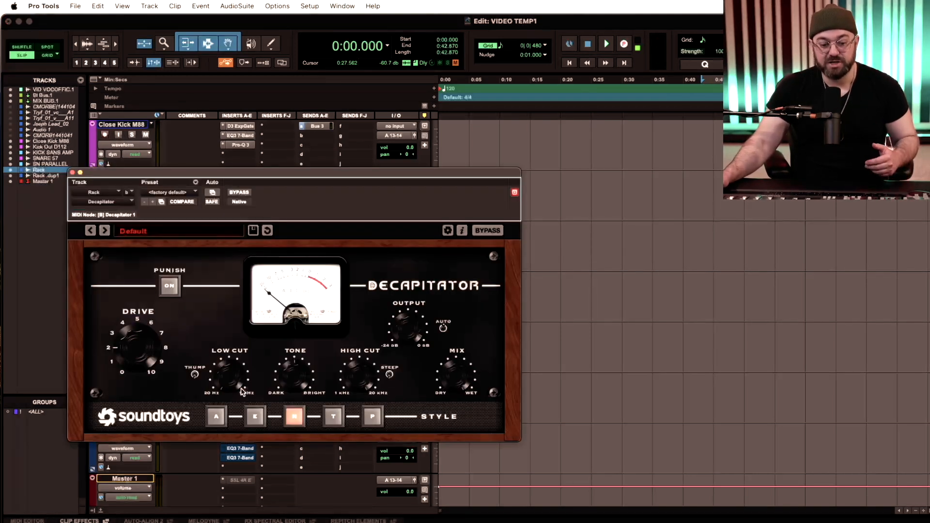
left_click(72, 173)
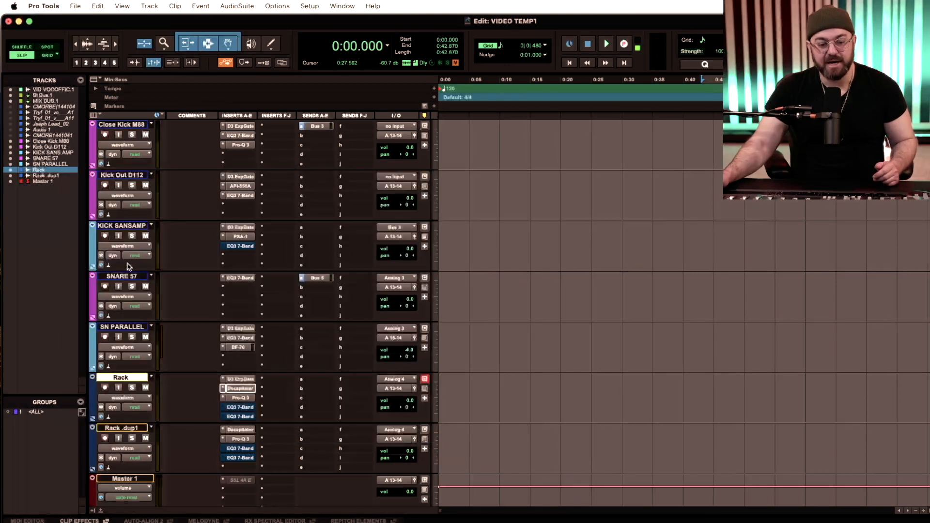
- Inspect the frequency, gain and Q of the Pro-Q 3 bands on the Rack track
left_click(242, 398)
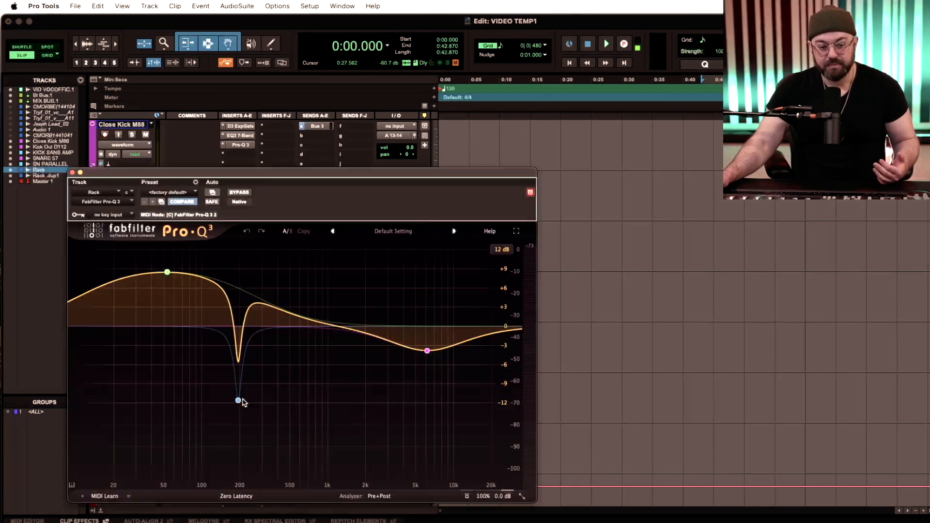
left_click(238, 399)
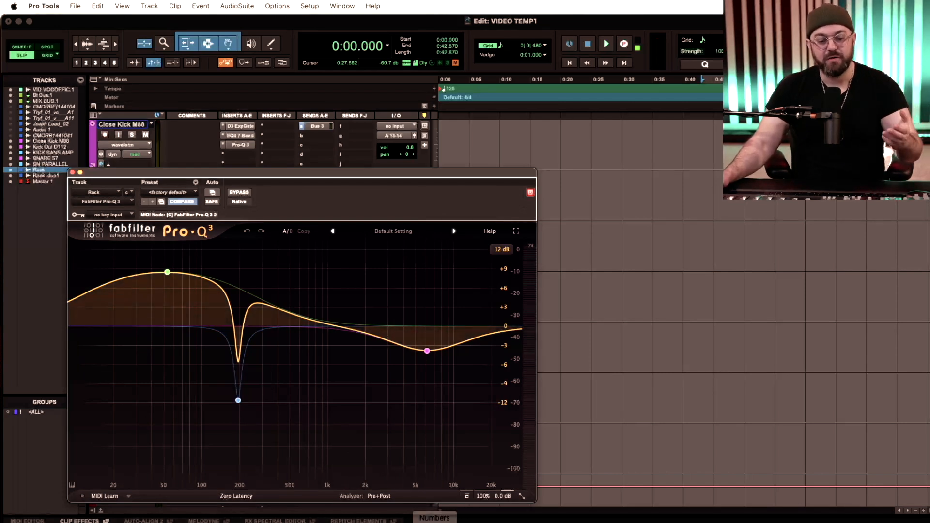
mouse_move(172, 273)
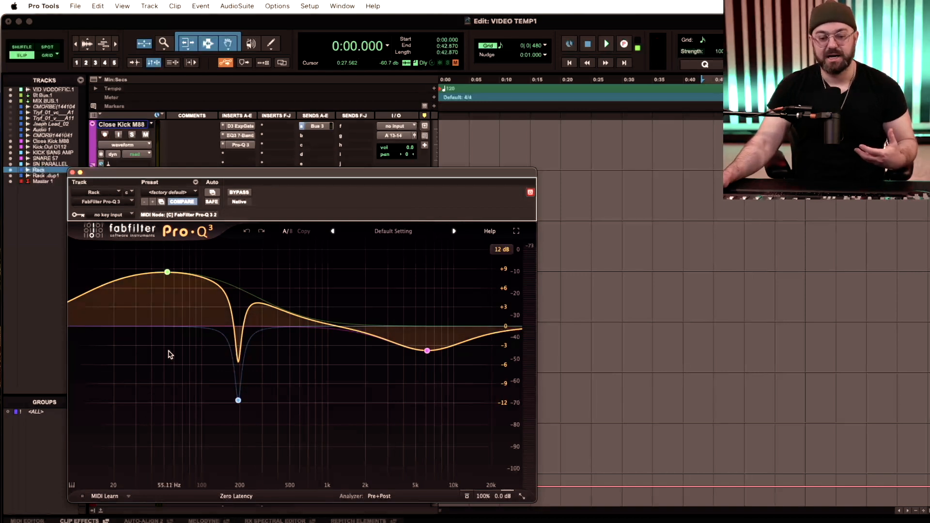
mouse_move(238, 400)
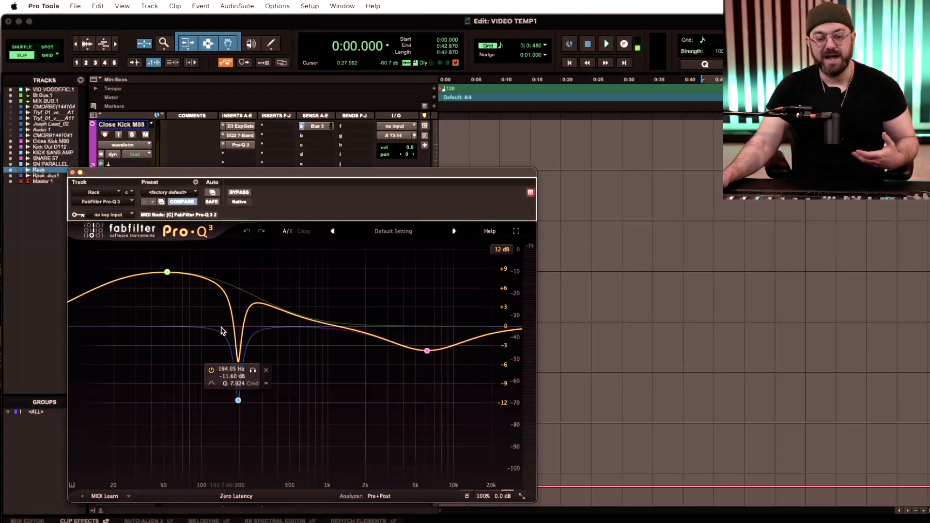
mouse_move(426, 352)
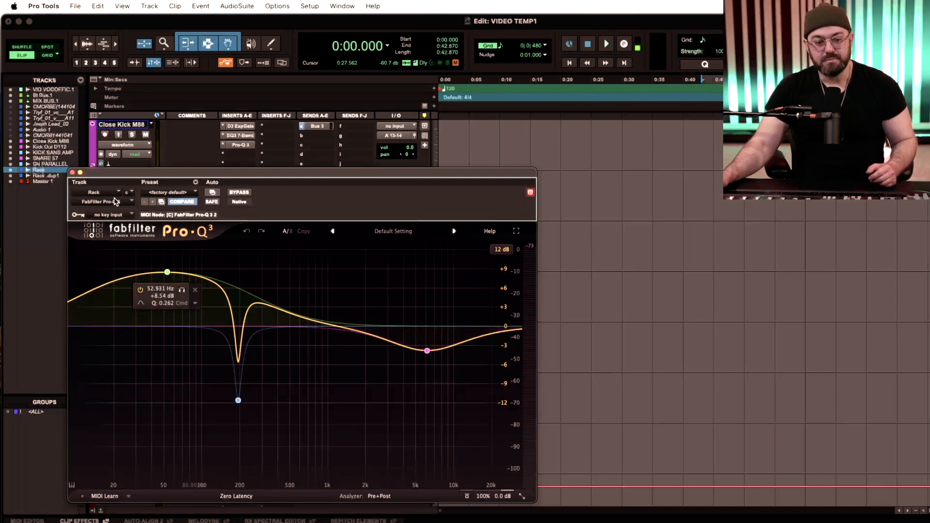
left_click(72, 172)
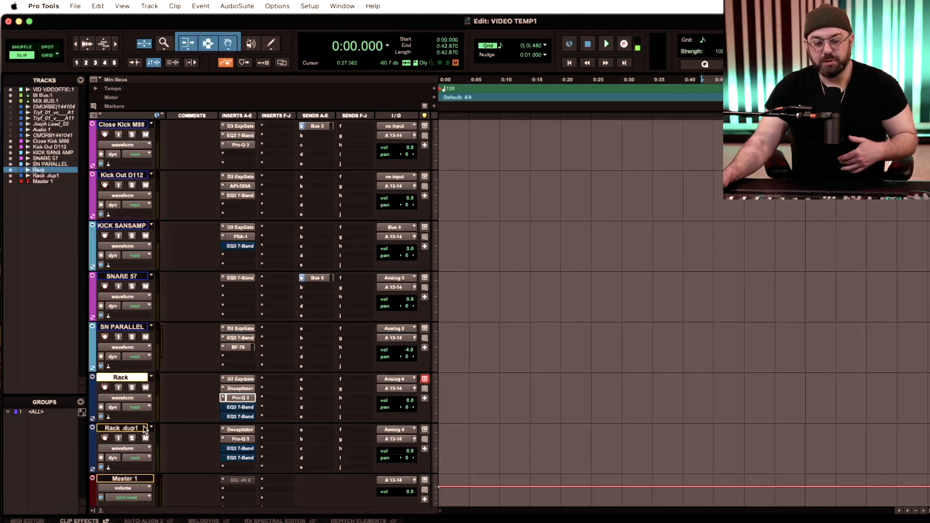
- Review the Decapitator settings and the Pro-Q 3 curve on the Rack .dup1 track
left_click(241, 430)
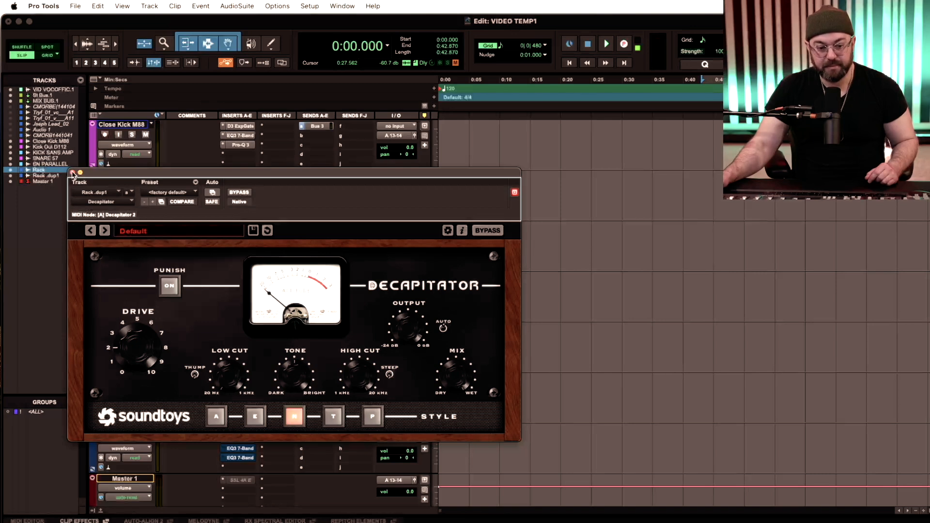
left_click(73, 173)
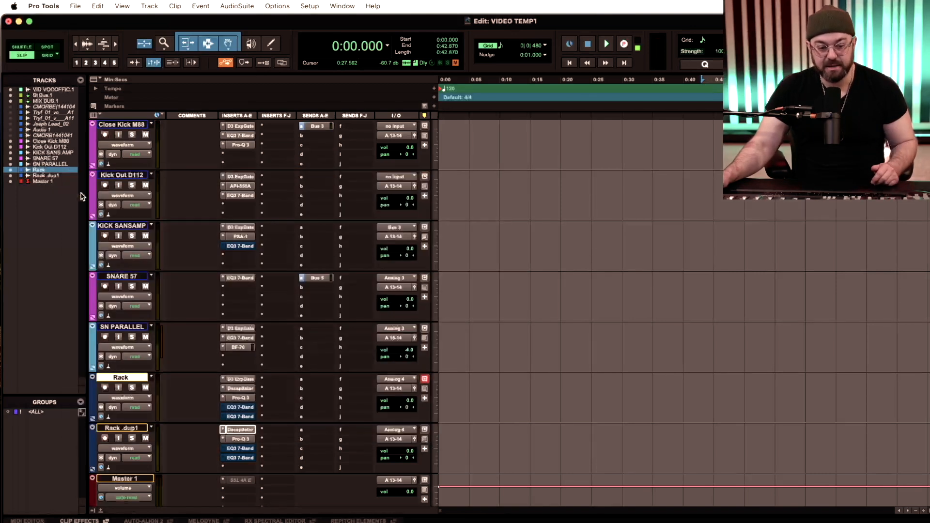
left_click(237, 439)
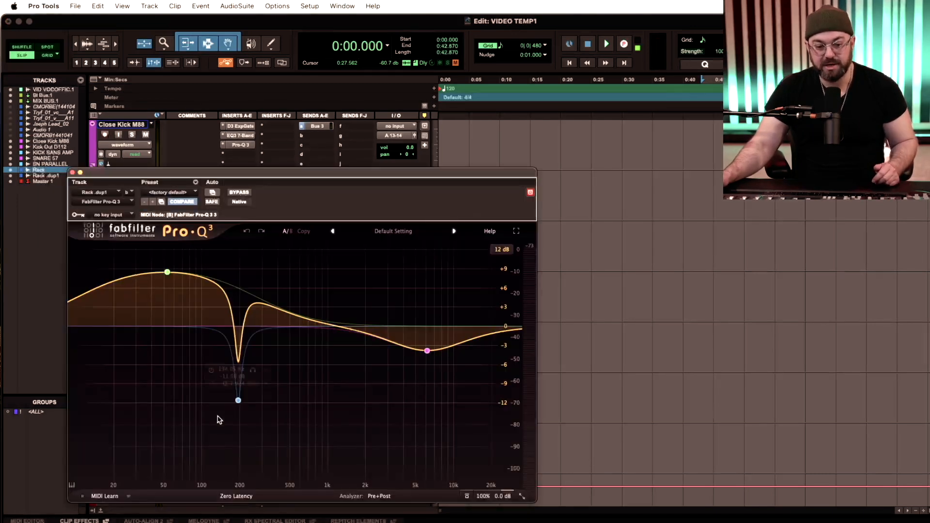
left_click(73, 173)
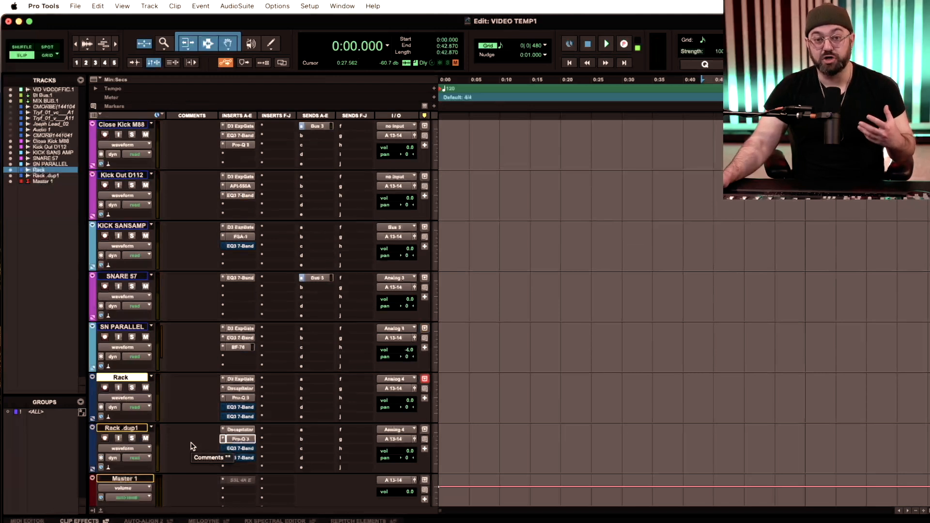
scroll(192, 446, "up", 2)
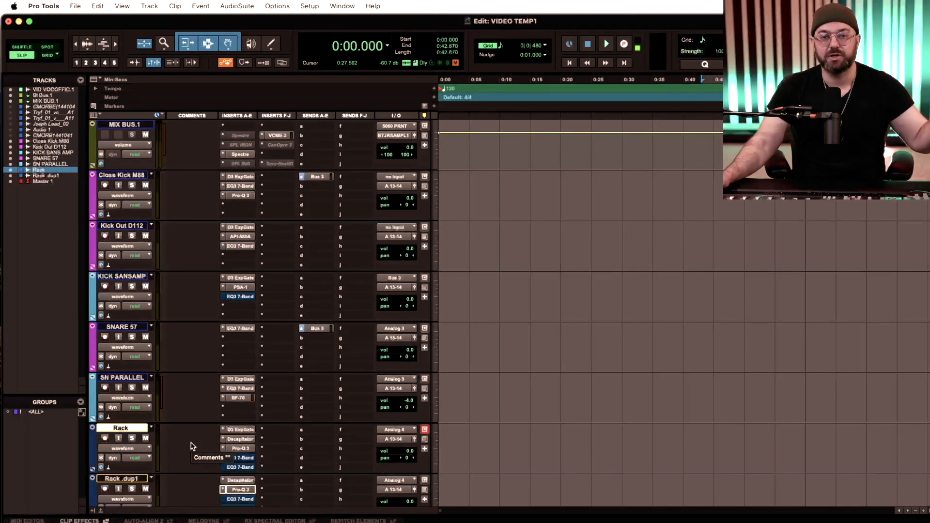
scroll(192, 446, "down", 2)
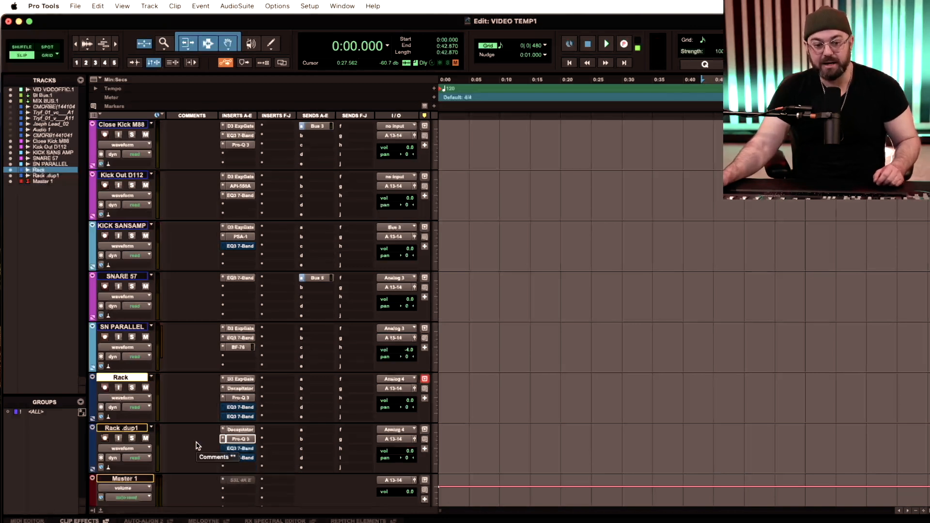
scroll(197, 446, "up", 2)
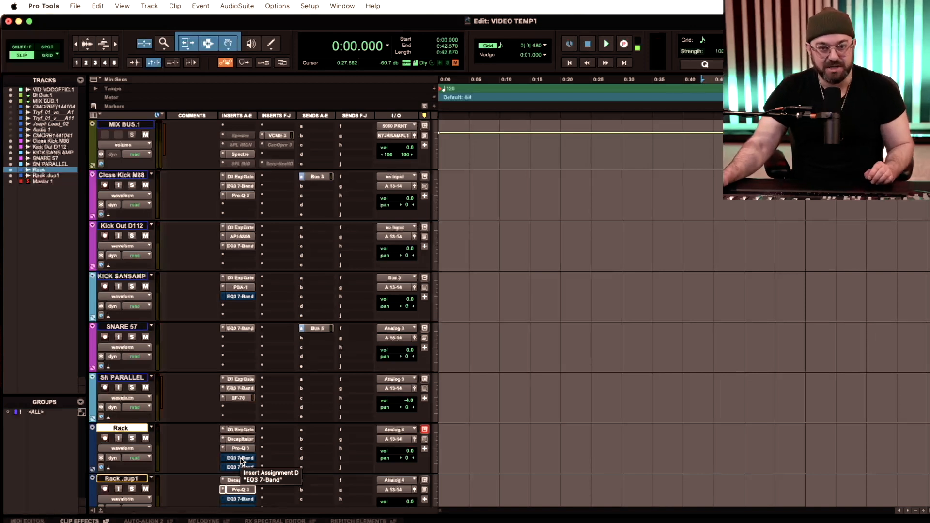
scroll(241, 458, "down", 1)
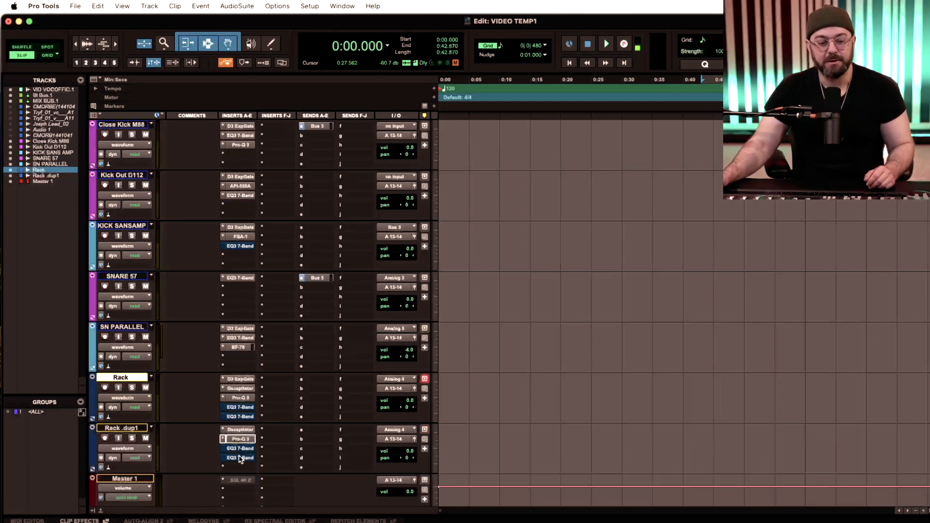
scroll(237, 454, "up", 1)
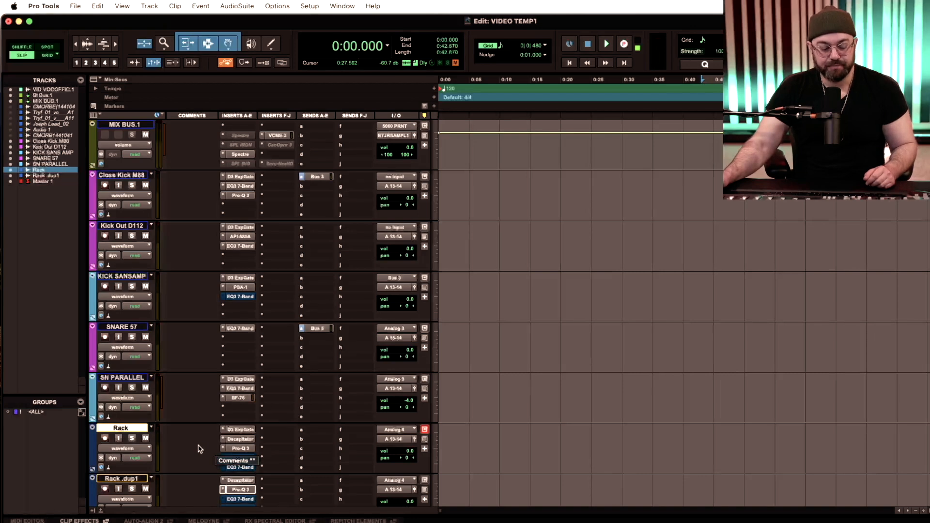
scroll(199, 449, "down", 2)
scroll(199, 450, "up", 3)
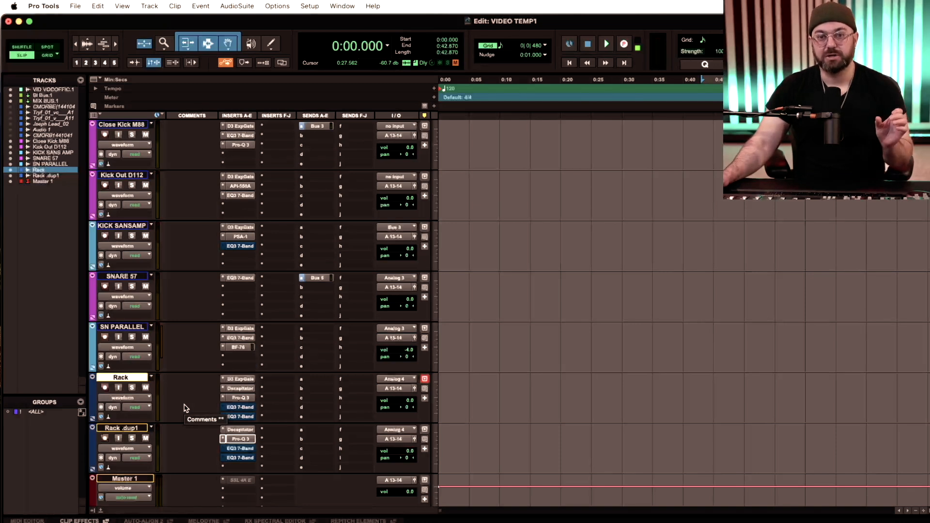
scroll(179, 438, "up", 2)
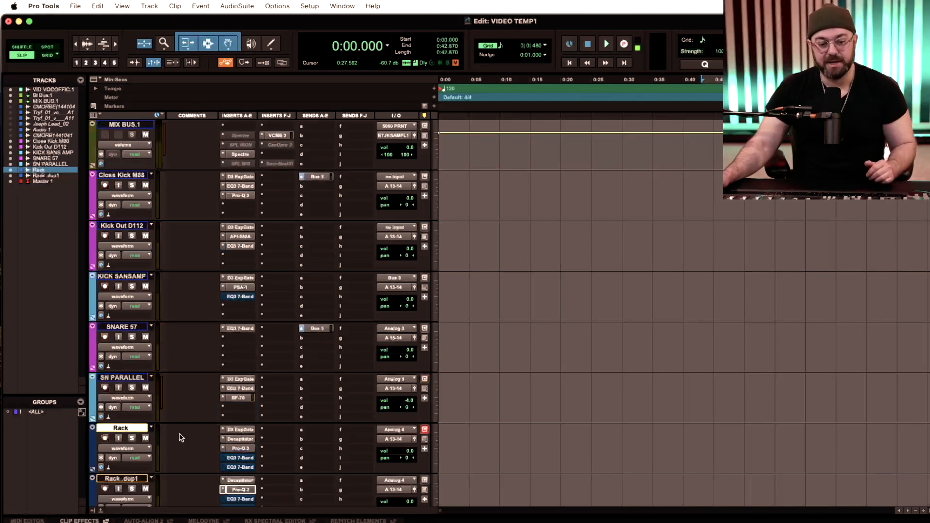
scroll(180, 438, "up", 1)
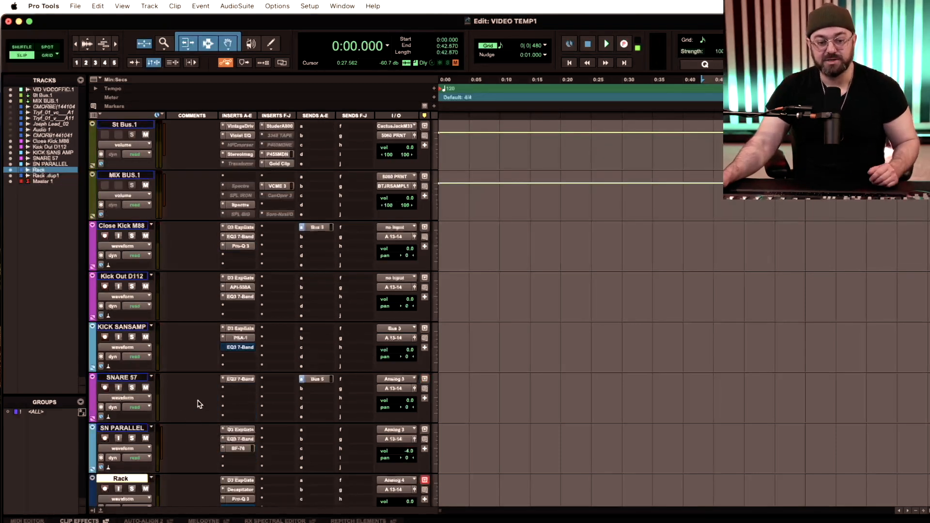